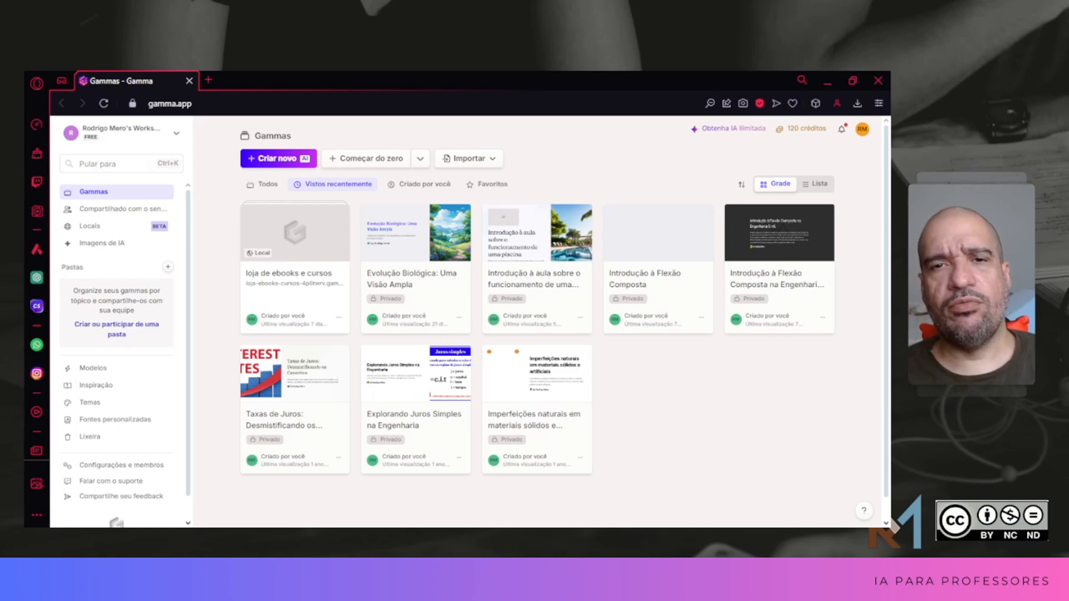
# Step: Start a new AI creation using the option to generate it from a one-line prompt
pyautogui.click(286, 161)
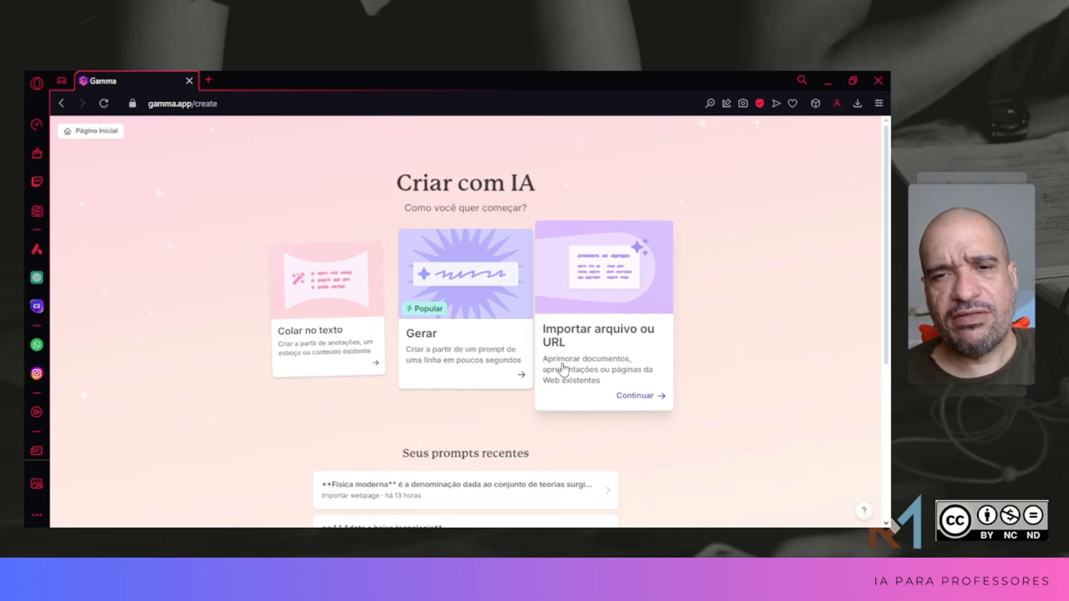
pyautogui.click(423, 298)
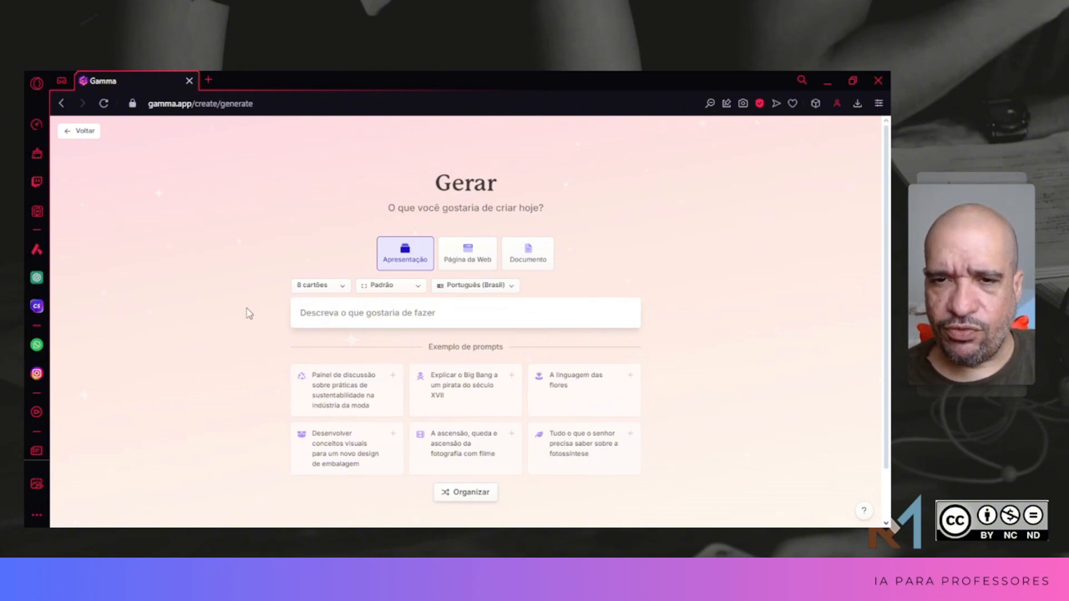
pyautogui.click(343, 289)
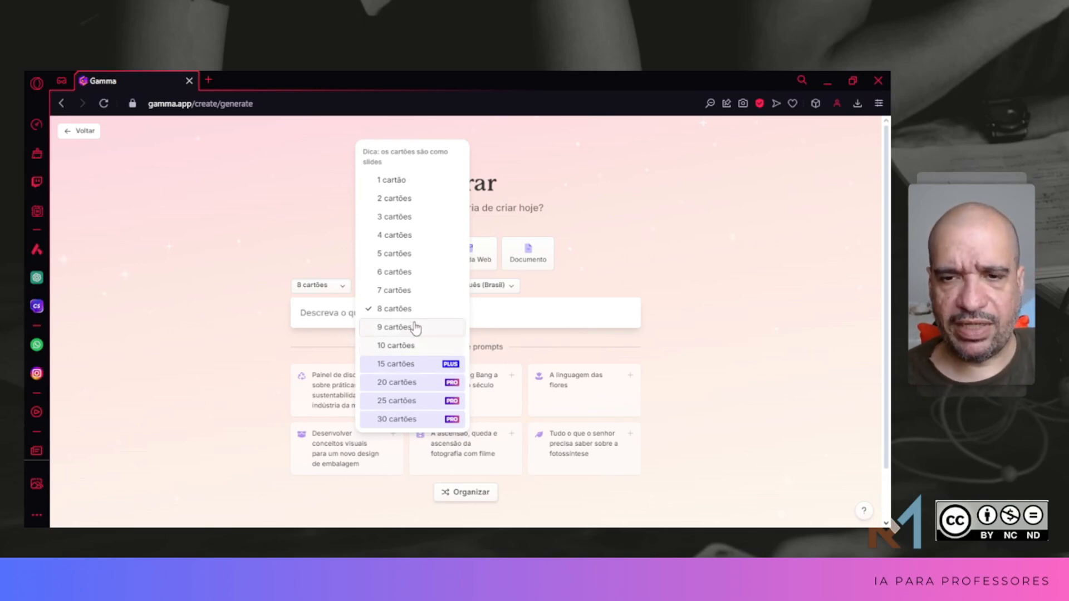
pyautogui.click(213, 290)
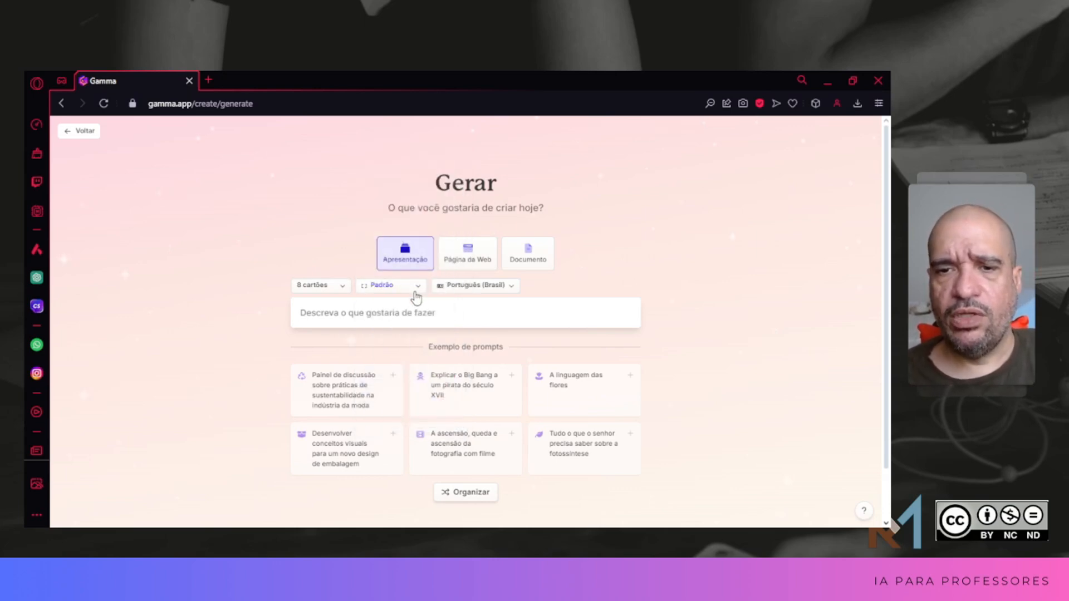
pyautogui.click(419, 287)
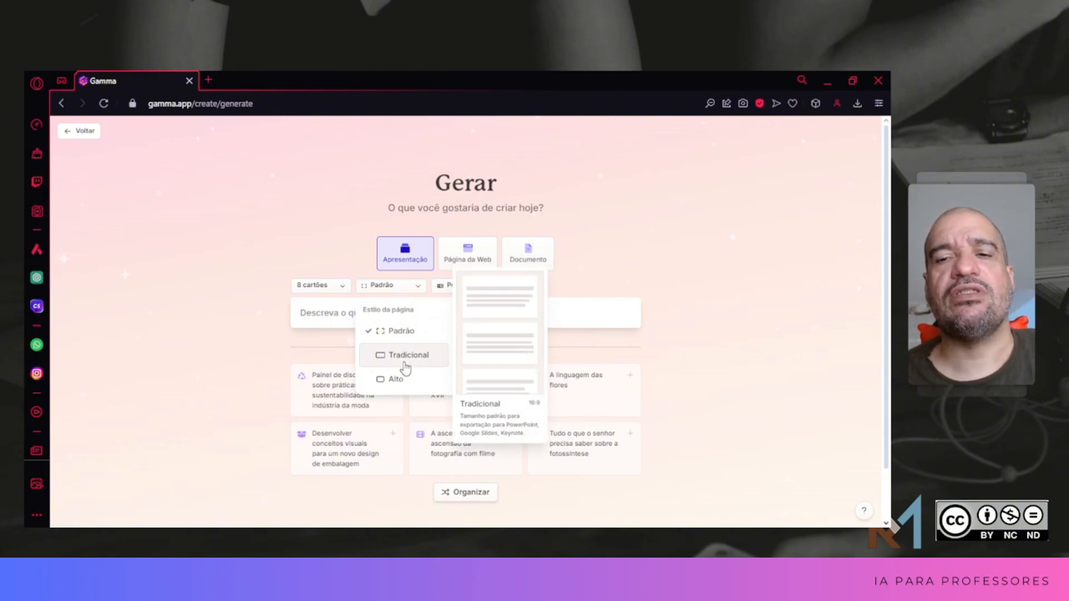
pyautogui.click(674, 241)
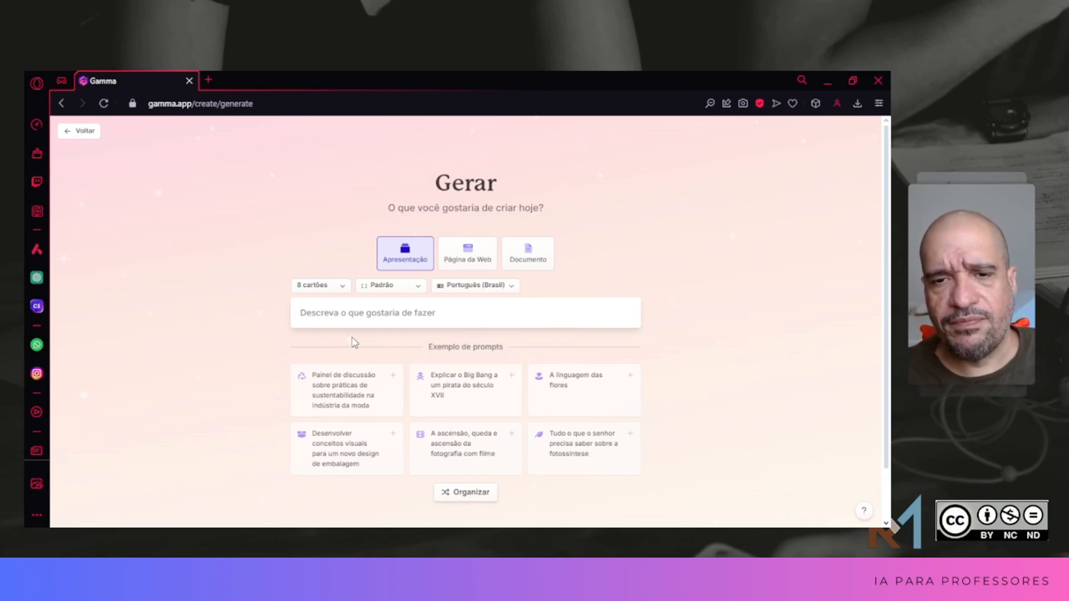
# Step: Enter the physics teacher prompt for an 8-slide high-school presentation on Dinâmica, insert "deseja" before "criar", and generate the outline
pyautogui.click(357, 317)
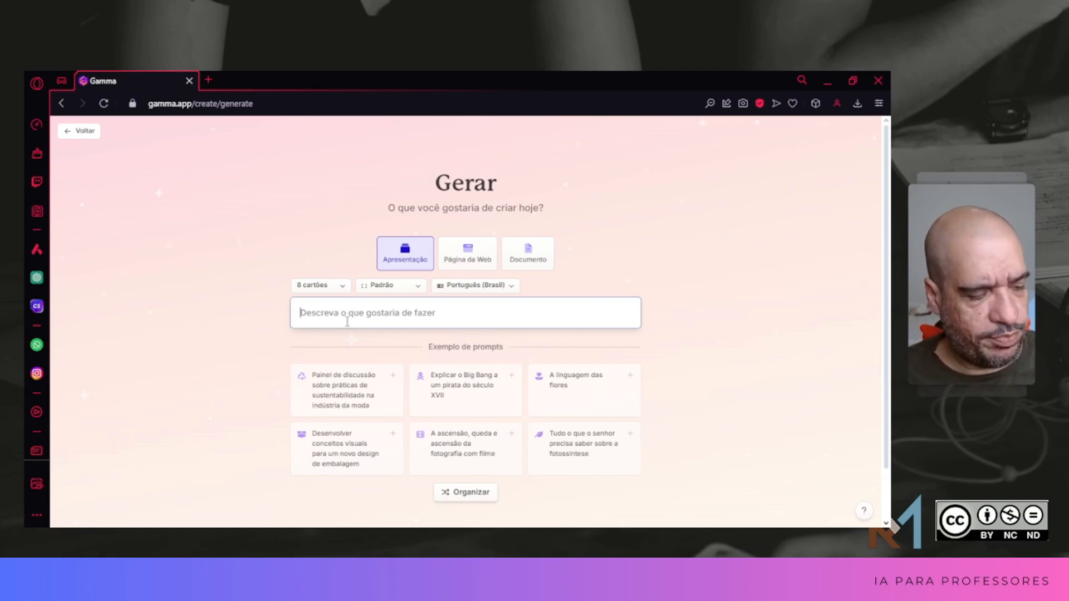
pyautogui.write('Você é professor de Física e criar uma apresentação de 8 Slides. O assunto será Dinâmica, para alunos do Ensino Médio. Crie e estruture os Slides com Imagens relacionadas. Coloque as Equações da Dinâmica. No primeiro Slide quero uma Introdução com Contexto Histórico, os demais faça sugestão')
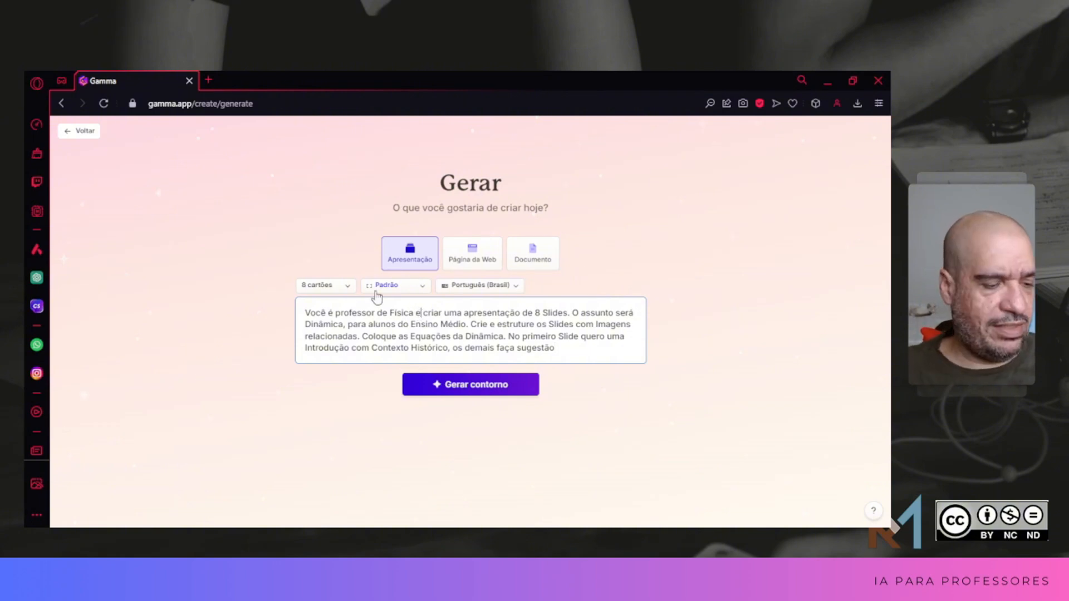
pyautogui.write('deseja')
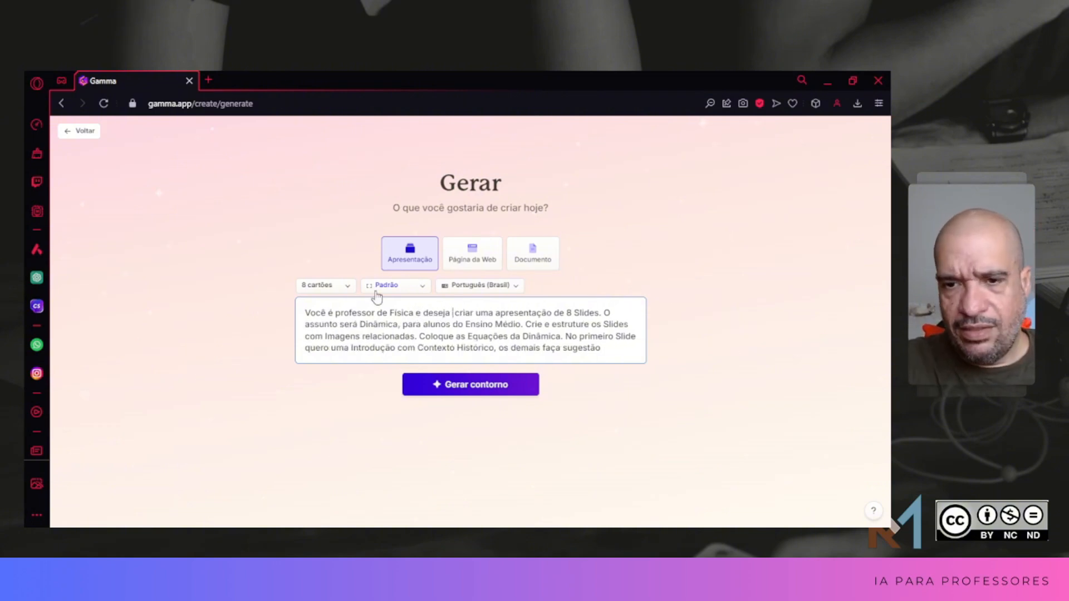
pyautogui.press('BackSpace')
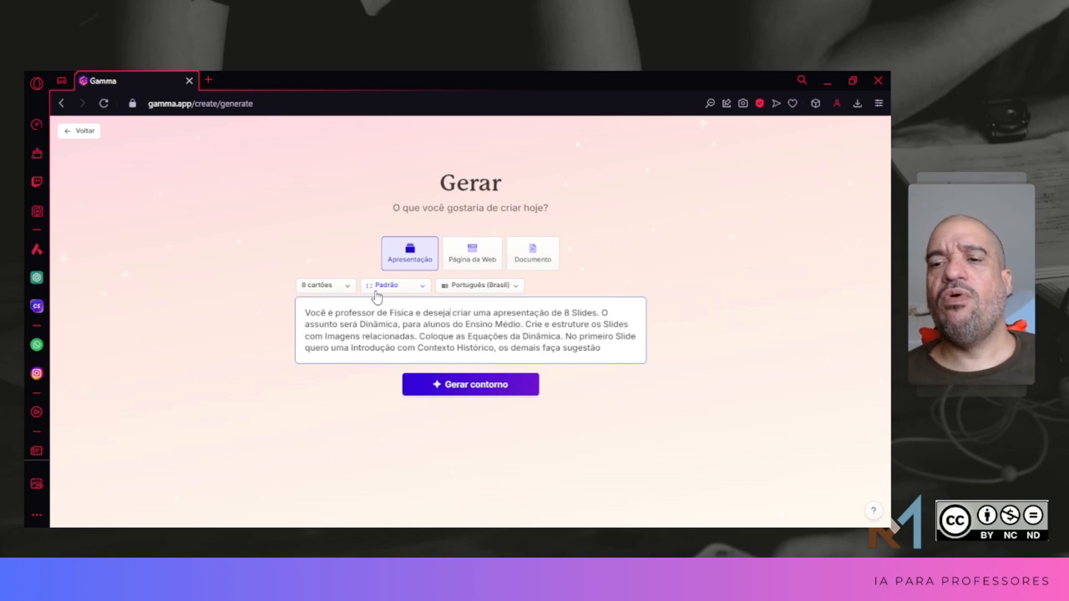
pyautogui.click(437, 384)
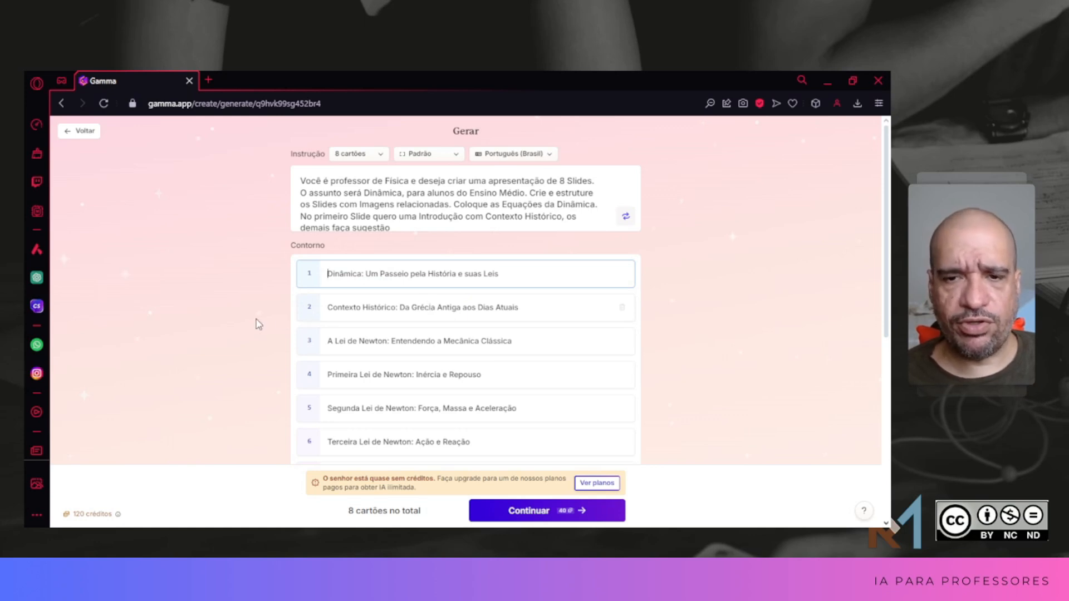
# Step: Review the card titles in the generated outline and the settings below them
pyautogui.scroll(-1, 264, 323)
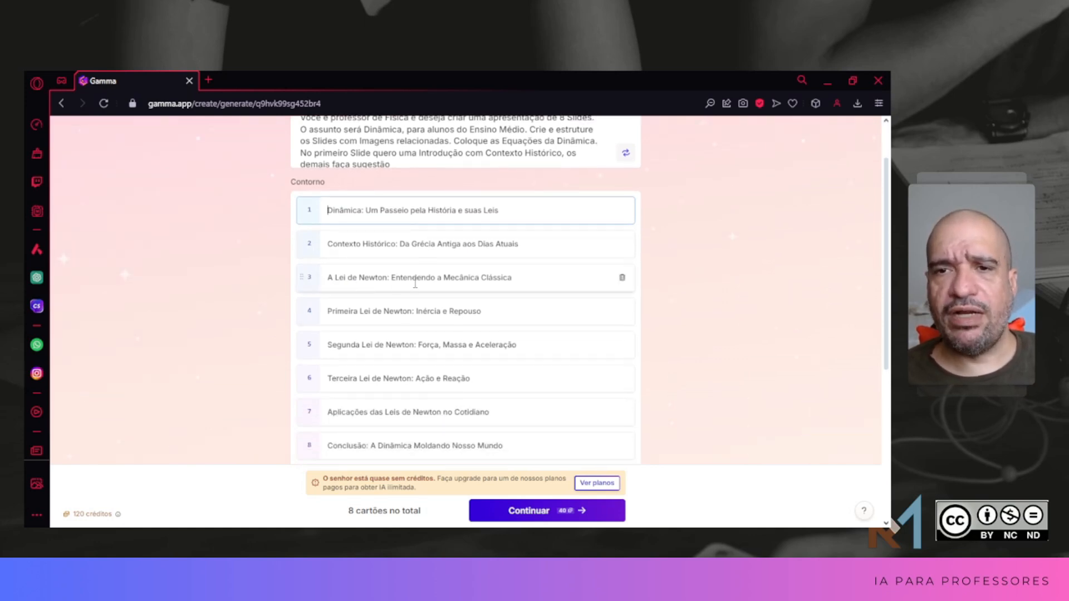
pyautogui.scroll(-1, 262, 377)
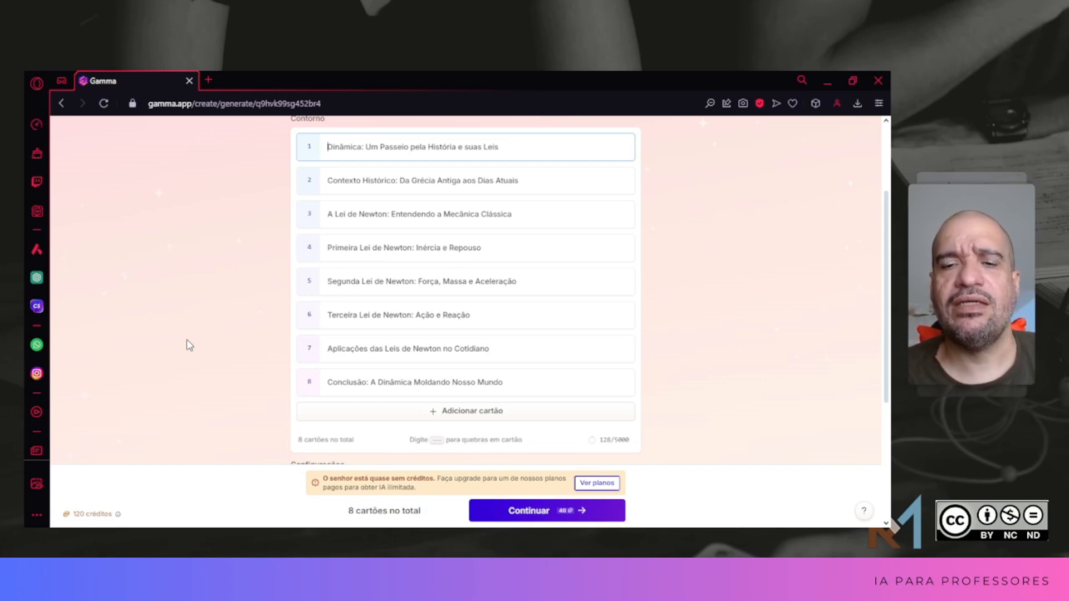
pyautogui.scroll(-3, 184, 304)
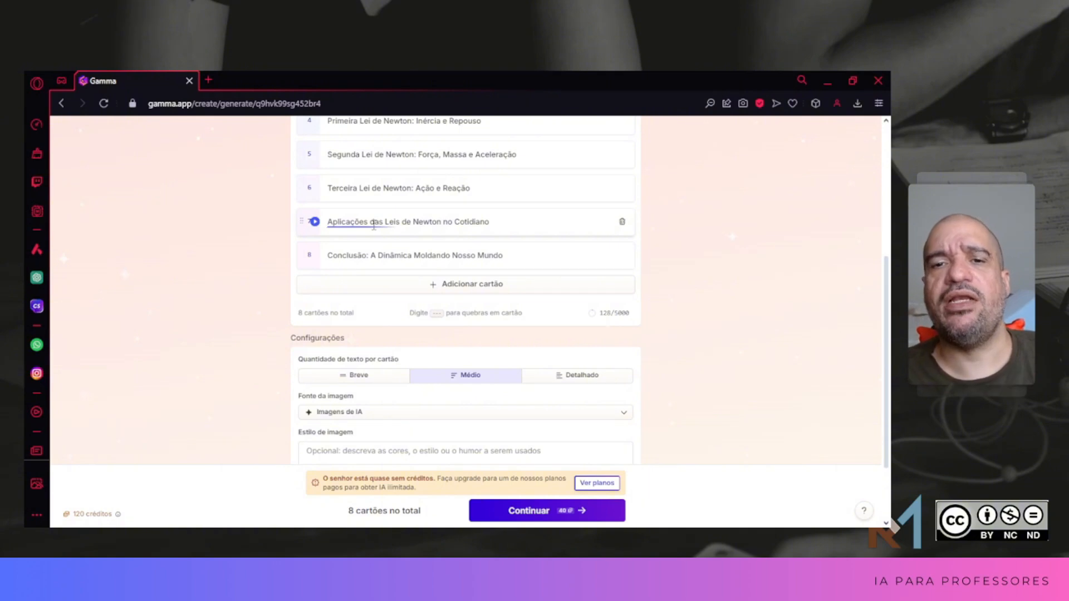
pyautogui.scroll(5, 239, 268)
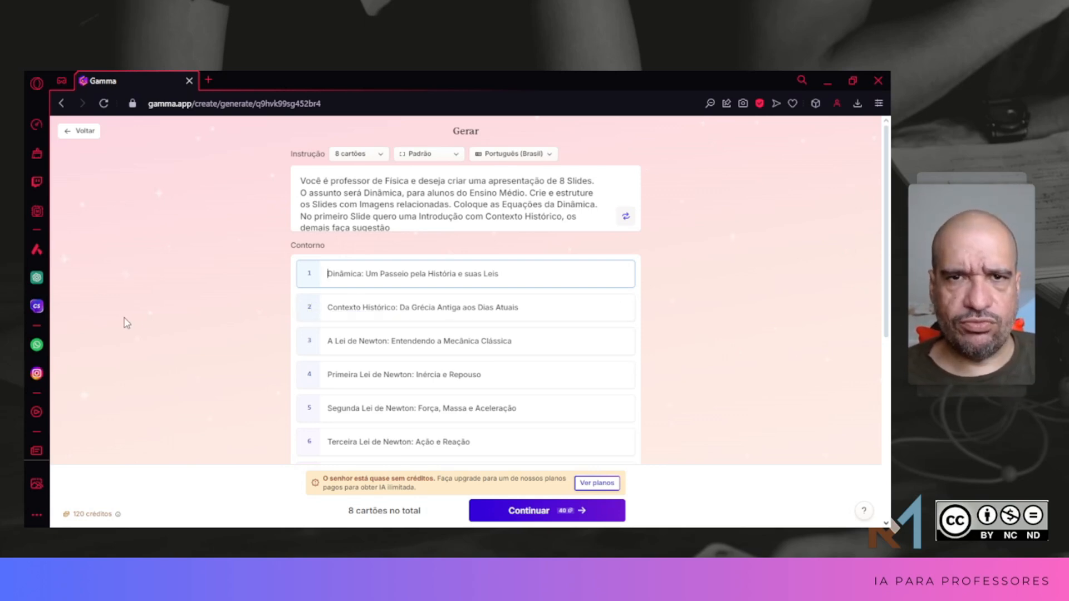
# Step: Set the image style description to "Imagens coloridas no estilo Cartoon"
pyautogui.scroll(-3, 125, 323)
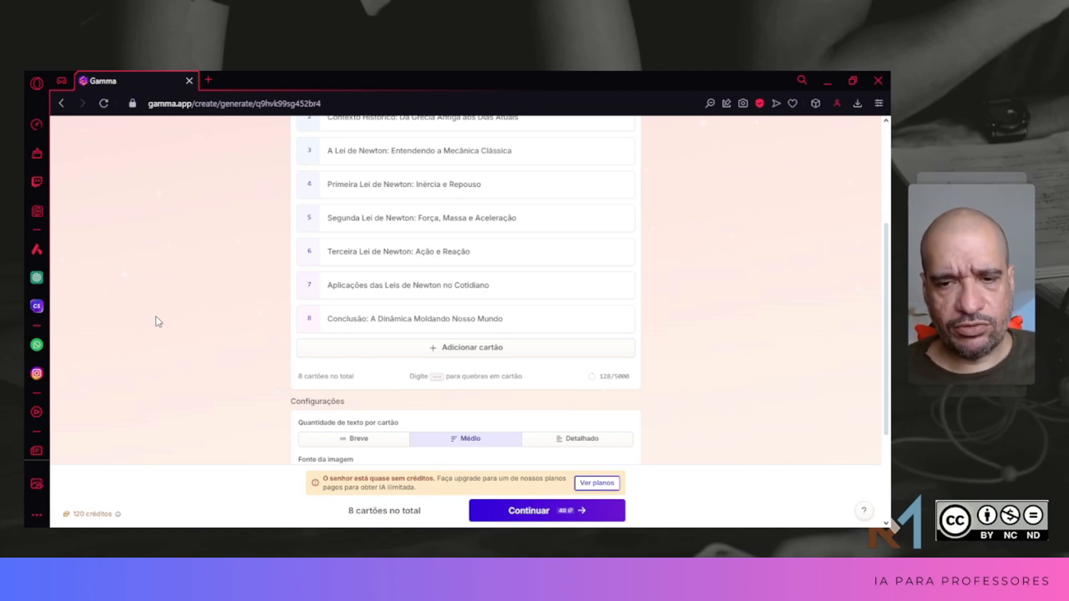
pyautogui.scroll(-3, 174, 319)
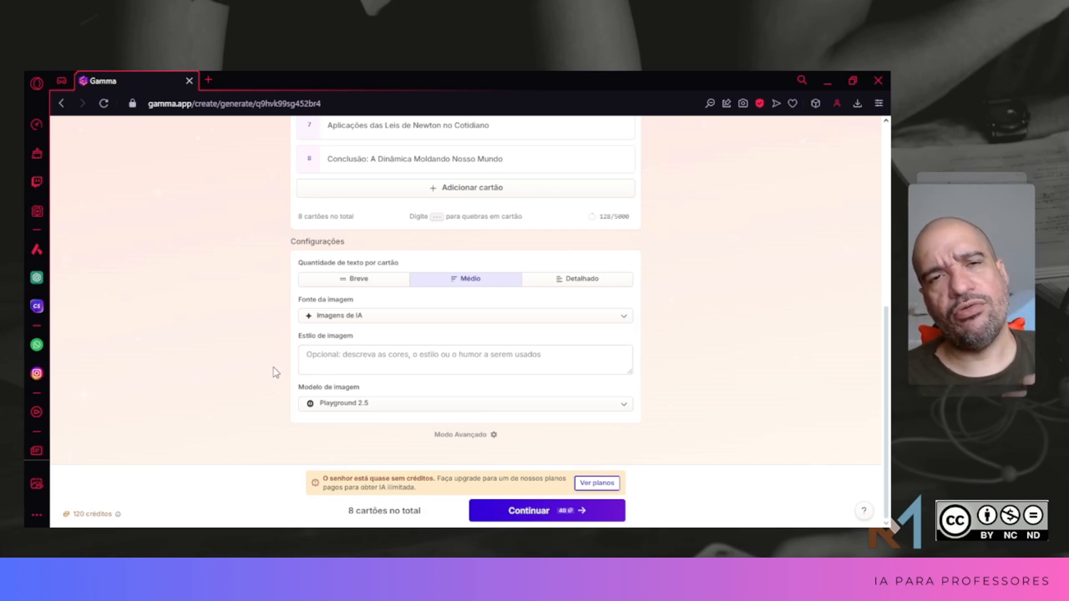
pyautogui.click(337, 359)
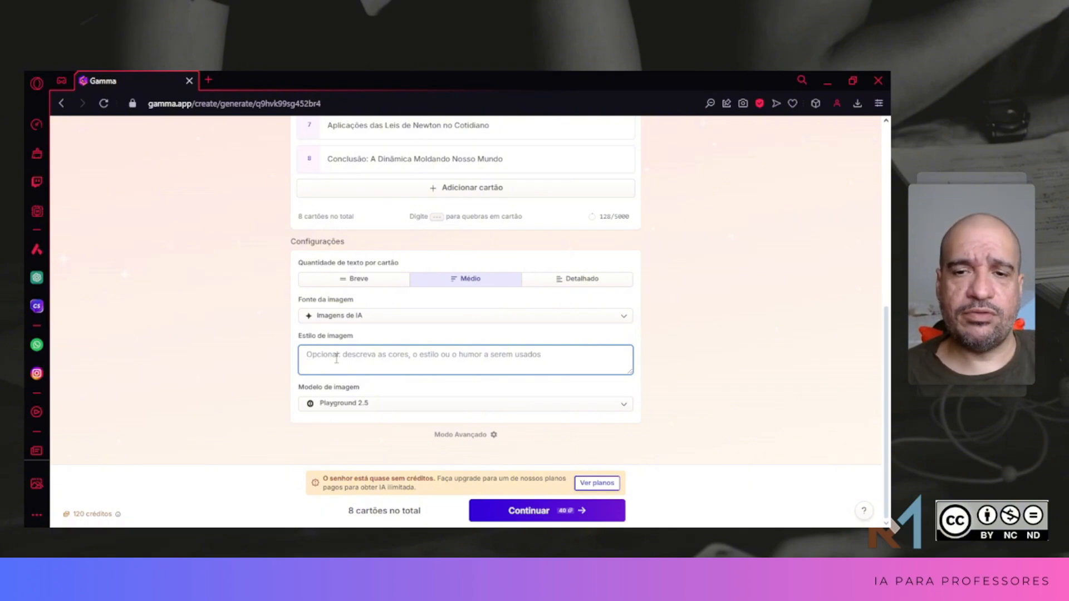
pyautogui.write('I')
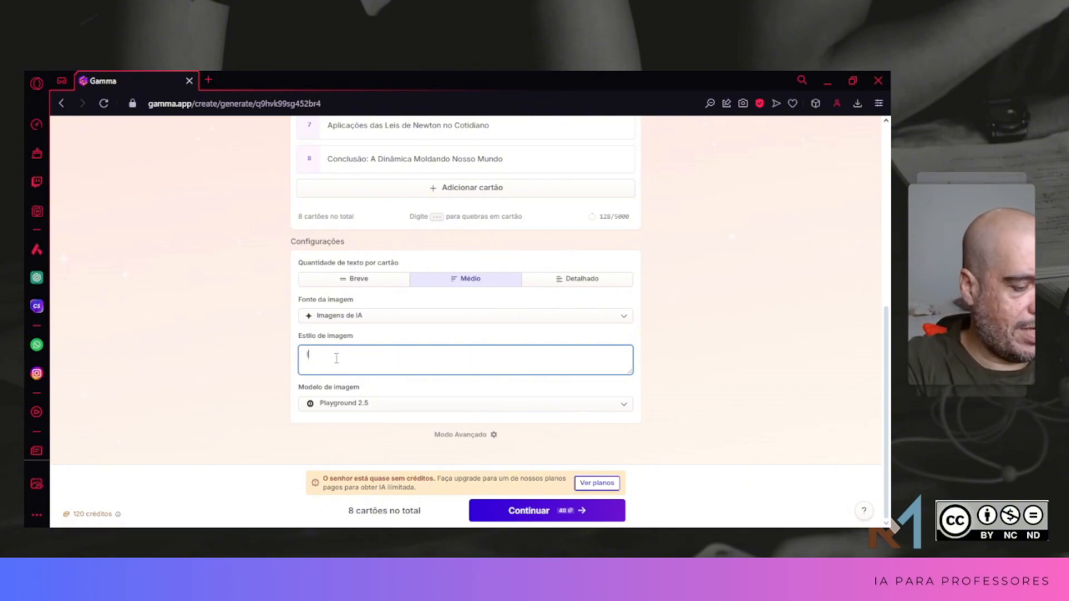
pyautogui.write('magens colo')
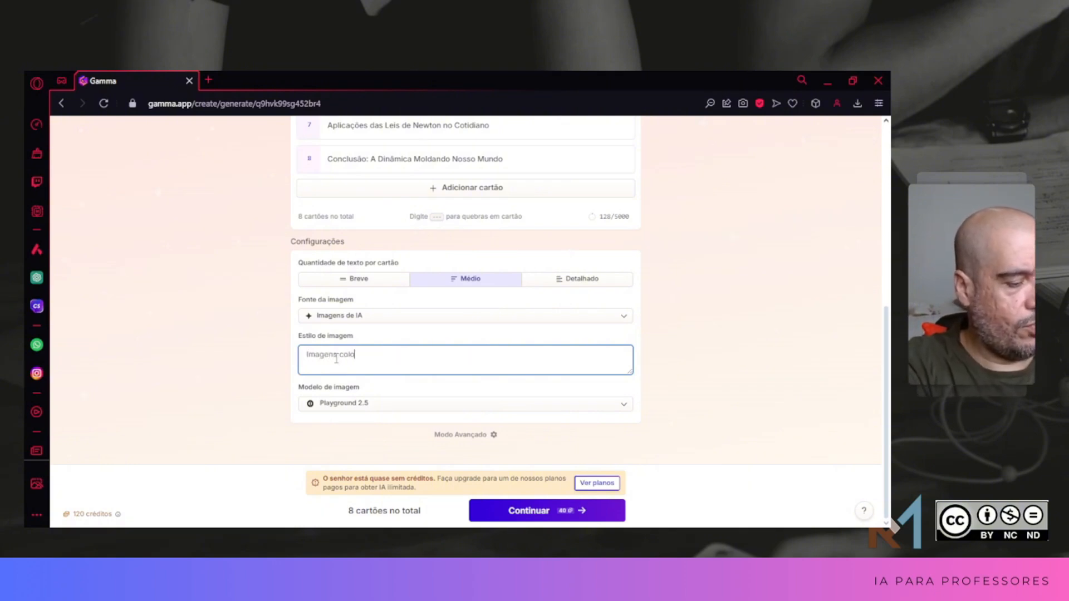
pyautogui.write('ridas')
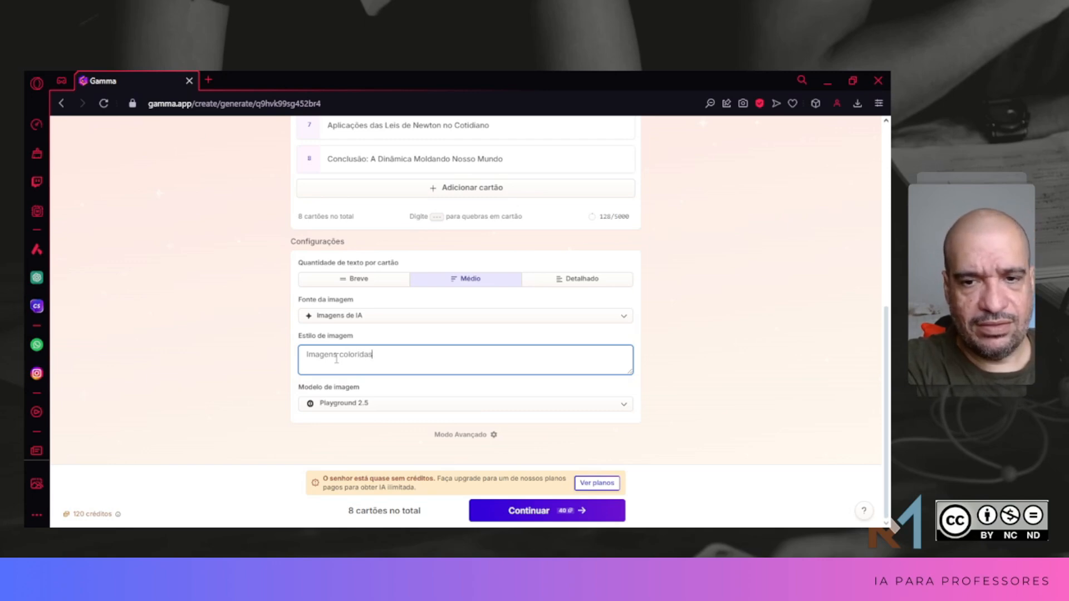
pyautogui.write(' no esti')
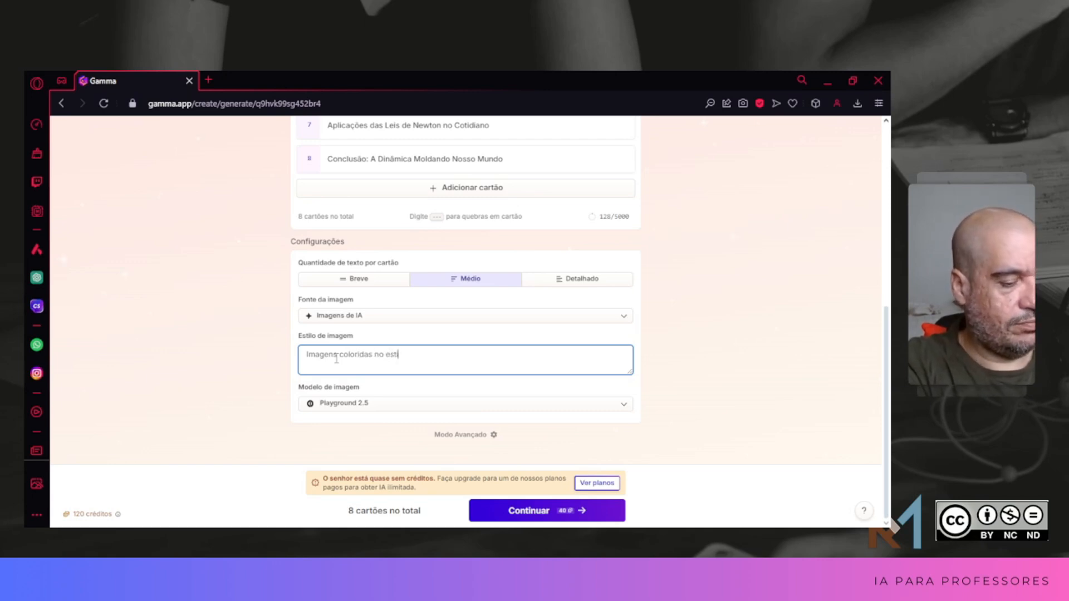
pyautogui.write('lo Car')
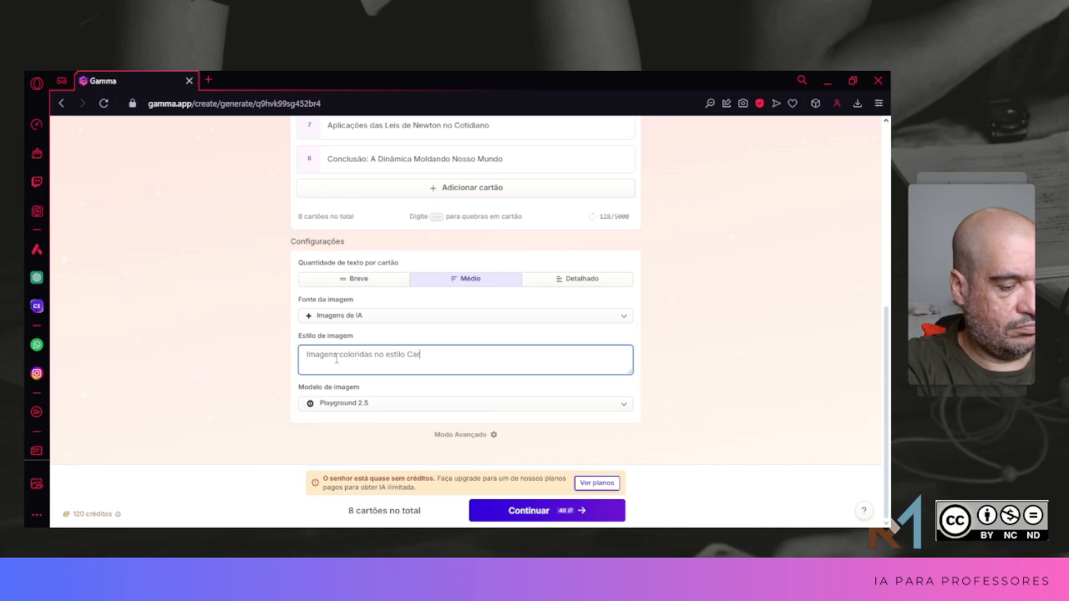
pyautogui.write('toon')
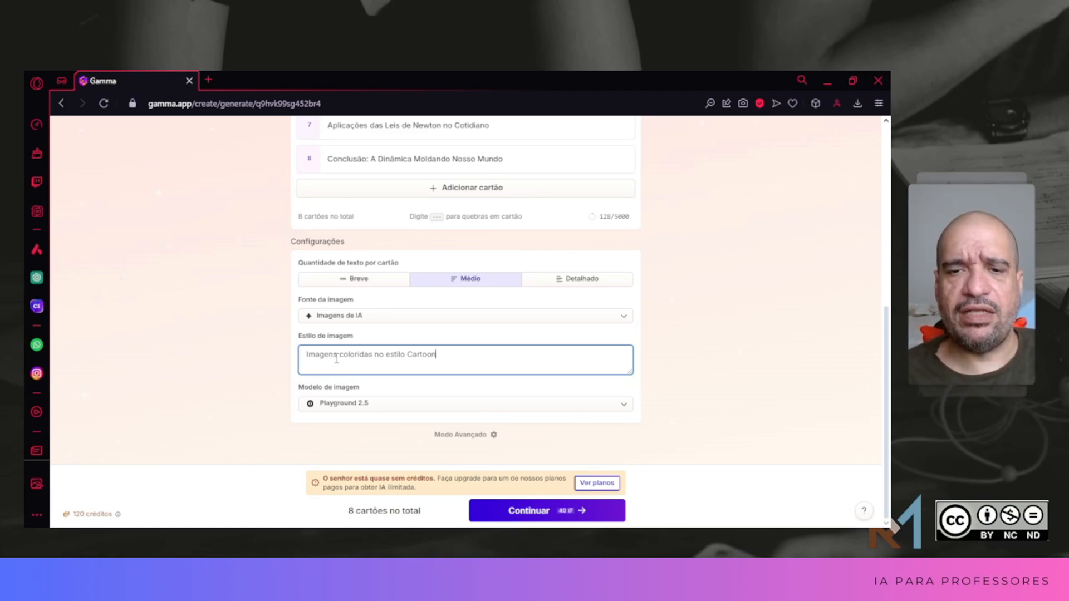
# Step: Try to set the image model to Leonardo Phoenix and dismiss the plan upgrade offer
pyautogui.click(624, 407)
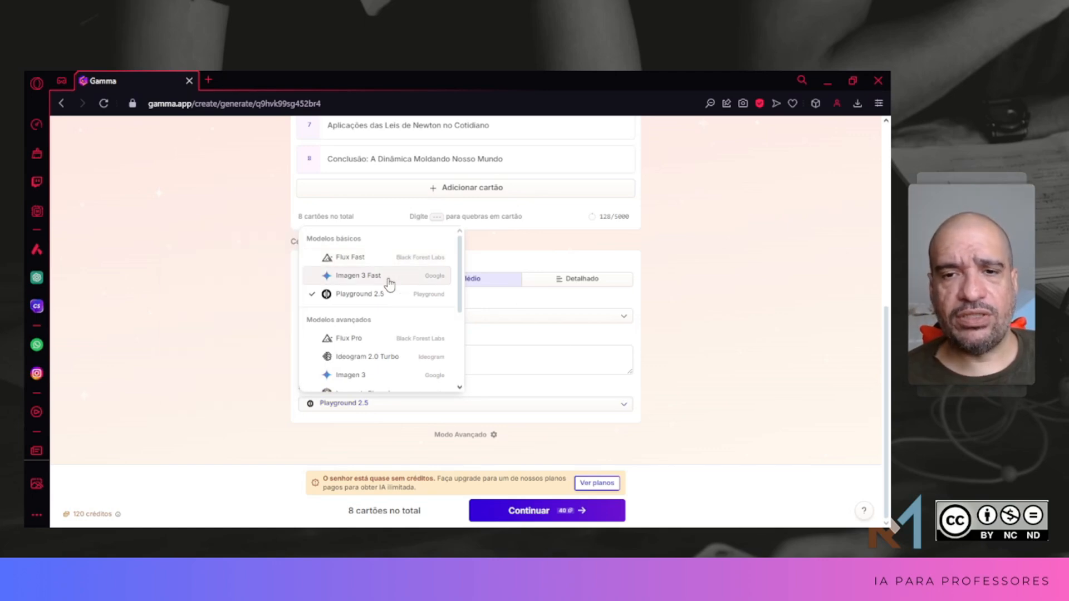
pyautogui.moveTo(389, 284)
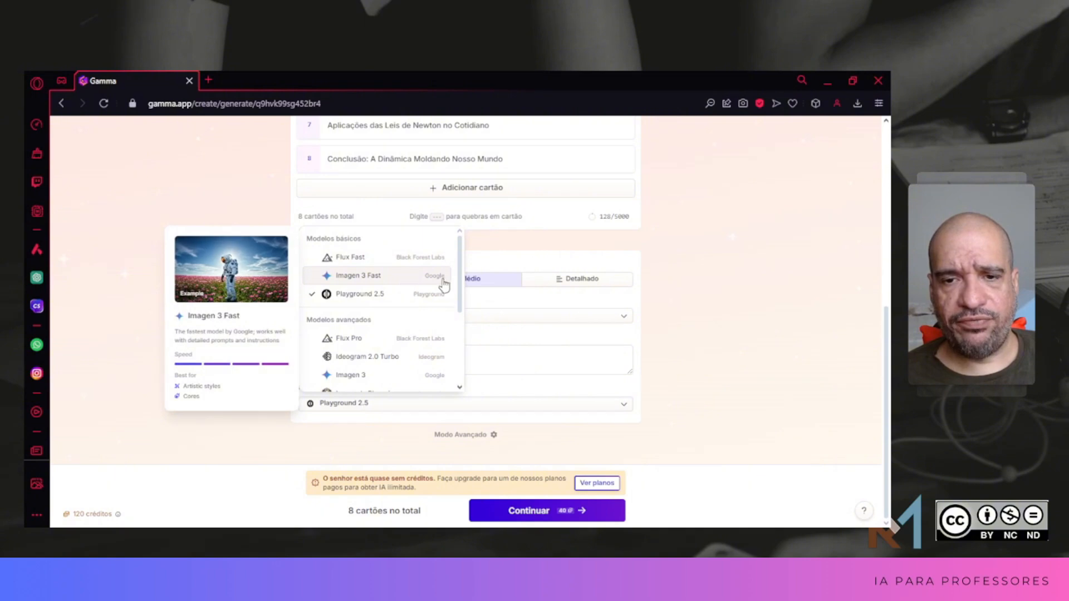
pyautogui.moveTo(460, 282); pyautogui.dragTo(456, 320)
pyautogui.moveTo(381, 302)
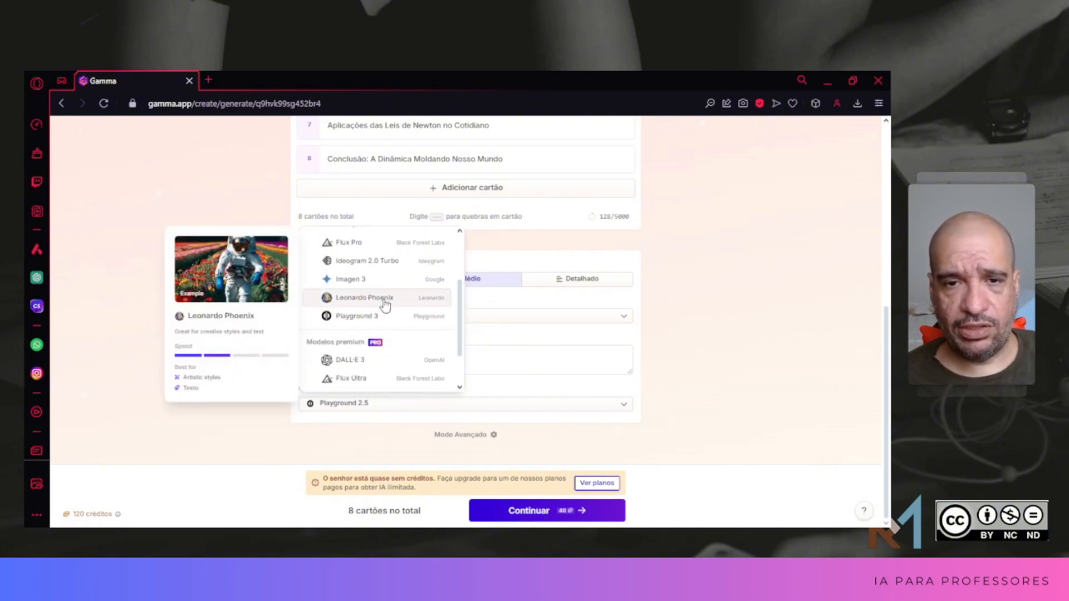
pyautogui.scroll(2, 392, 312)
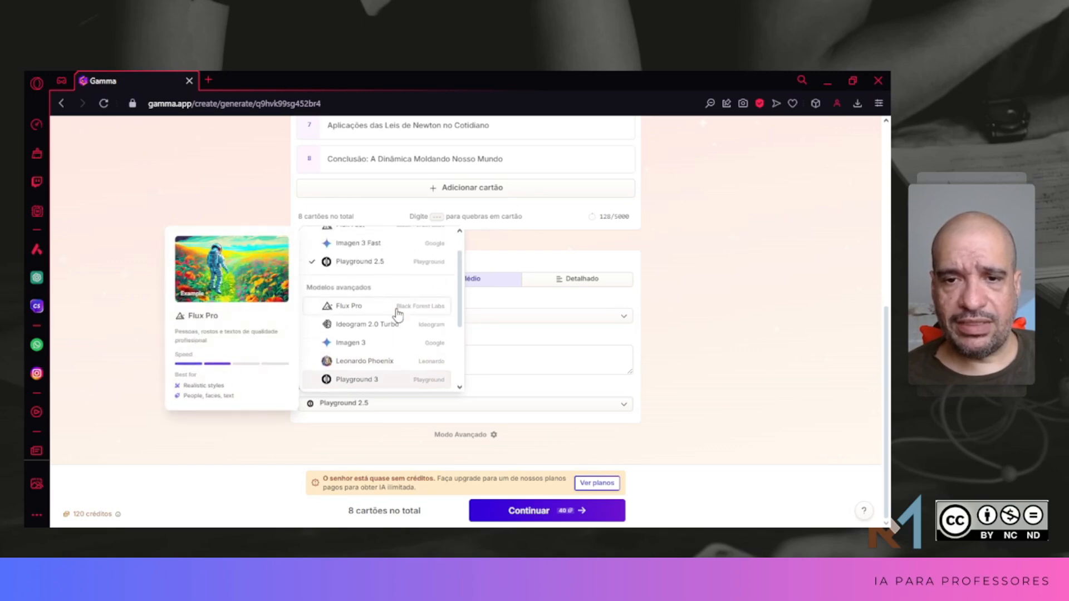
pyautogui.moveTo(410, 368)
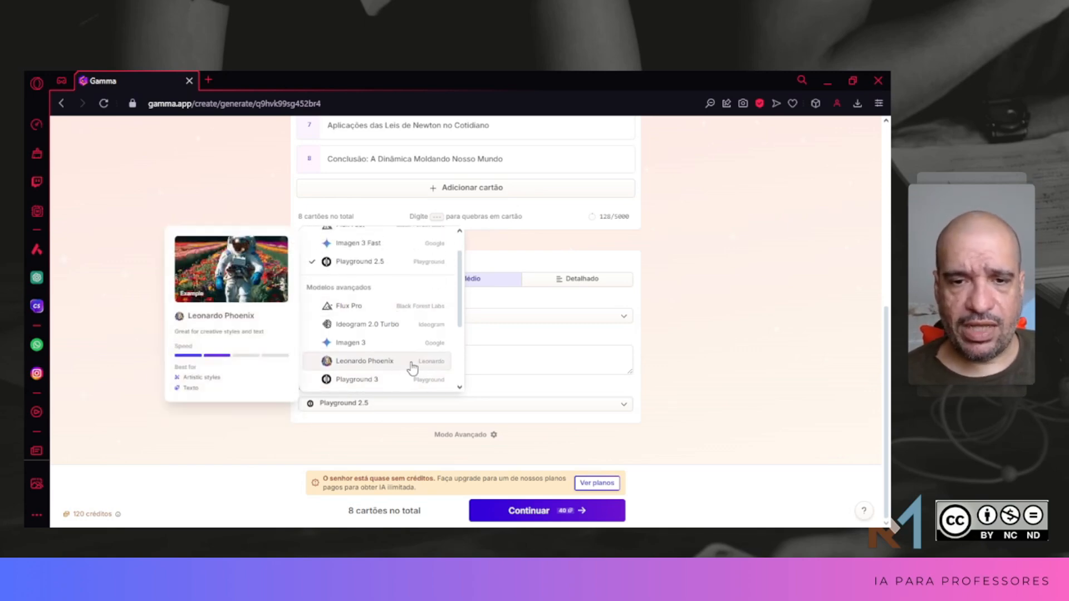
pyautogui.click(412, 366)
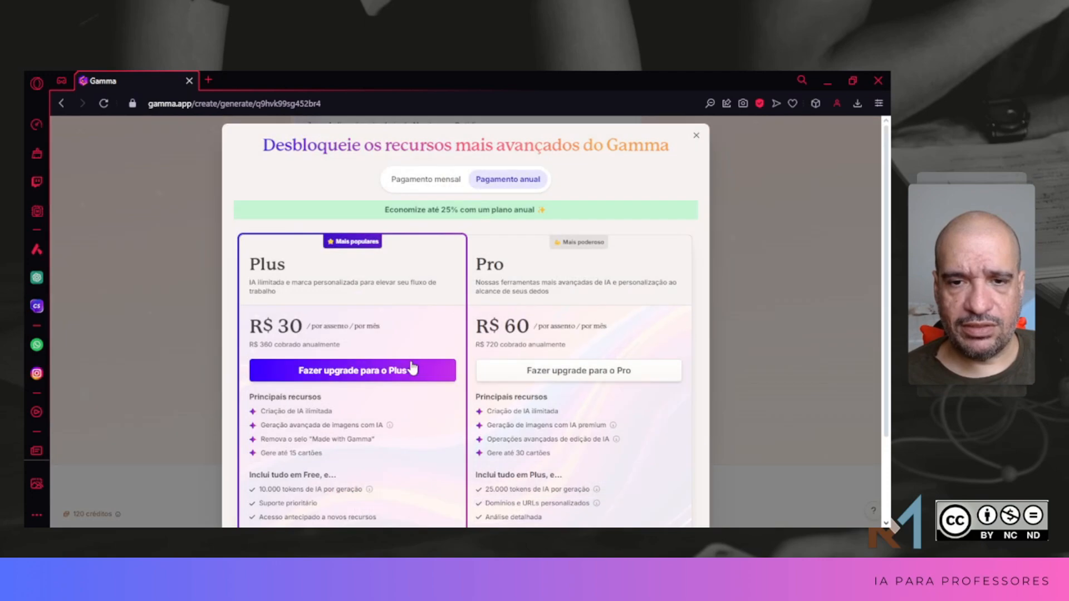
pyautogui.click(696, 135)
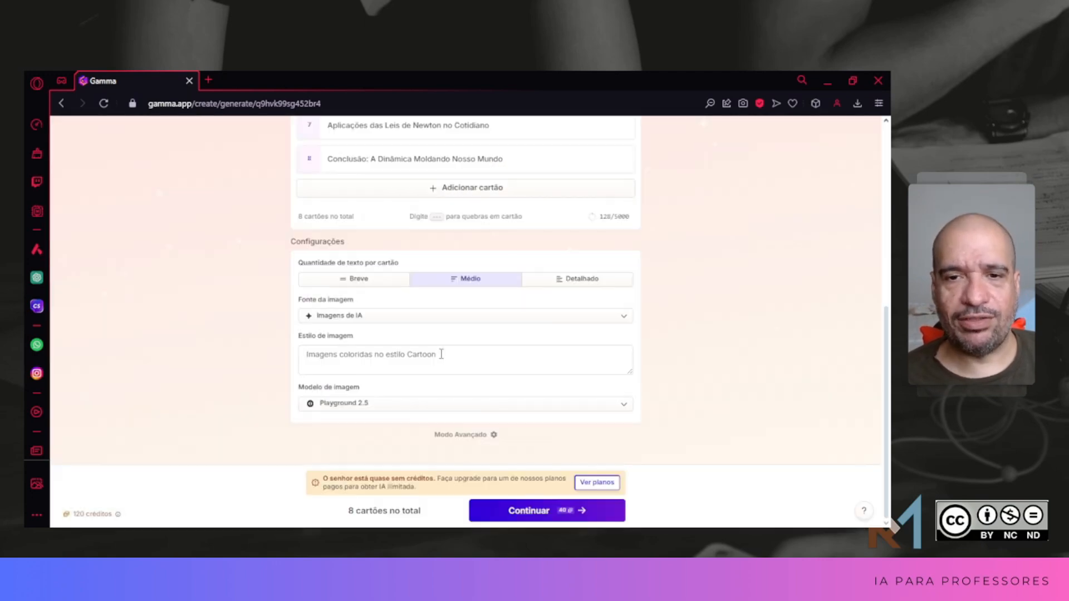
pyautogui.click(624, 405)
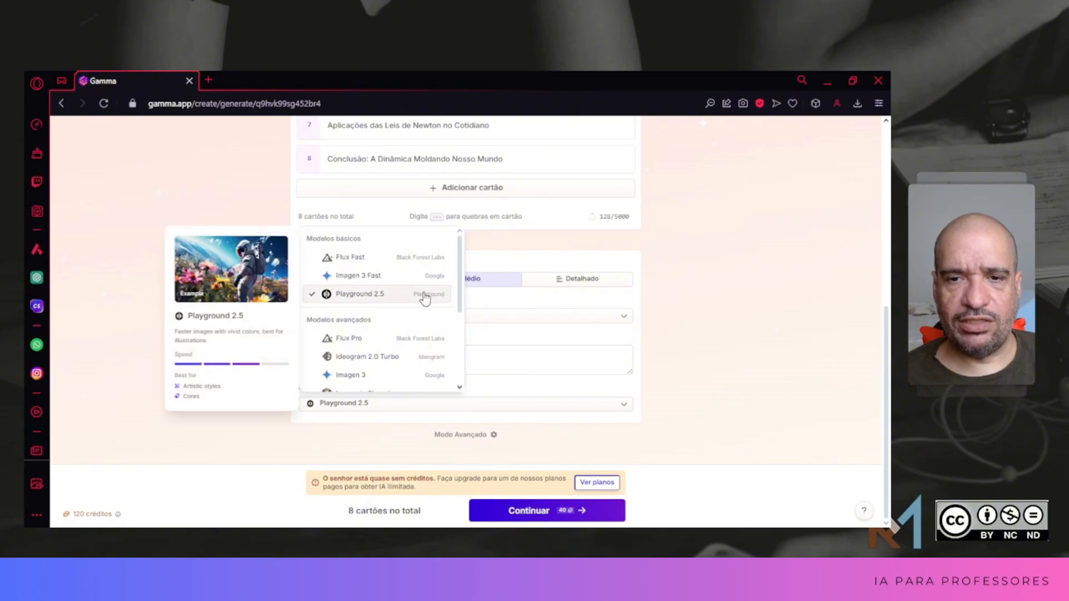
pyautogui.click(788, 385)
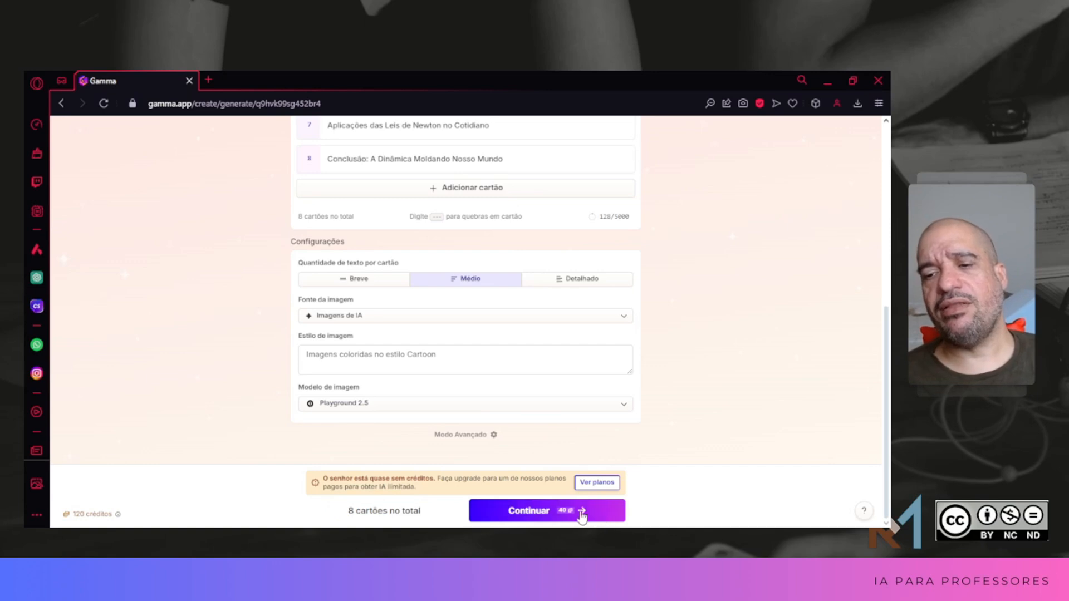
pyautogui.click(568, 514)
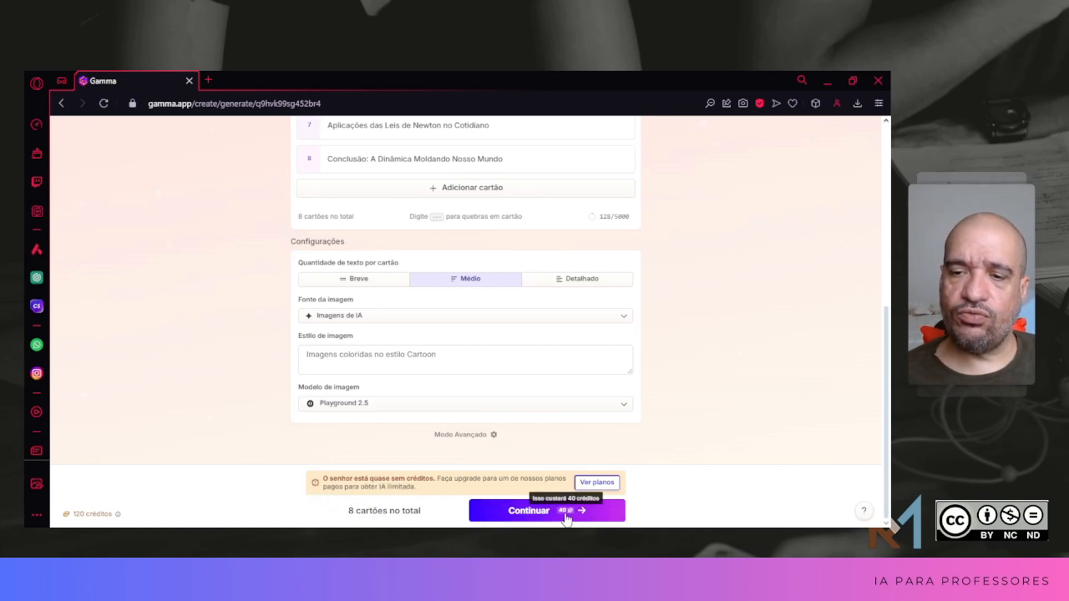
pyautogui.scroll(5, 724, 462)
pyautogui.scroll(-5, 724, 462)
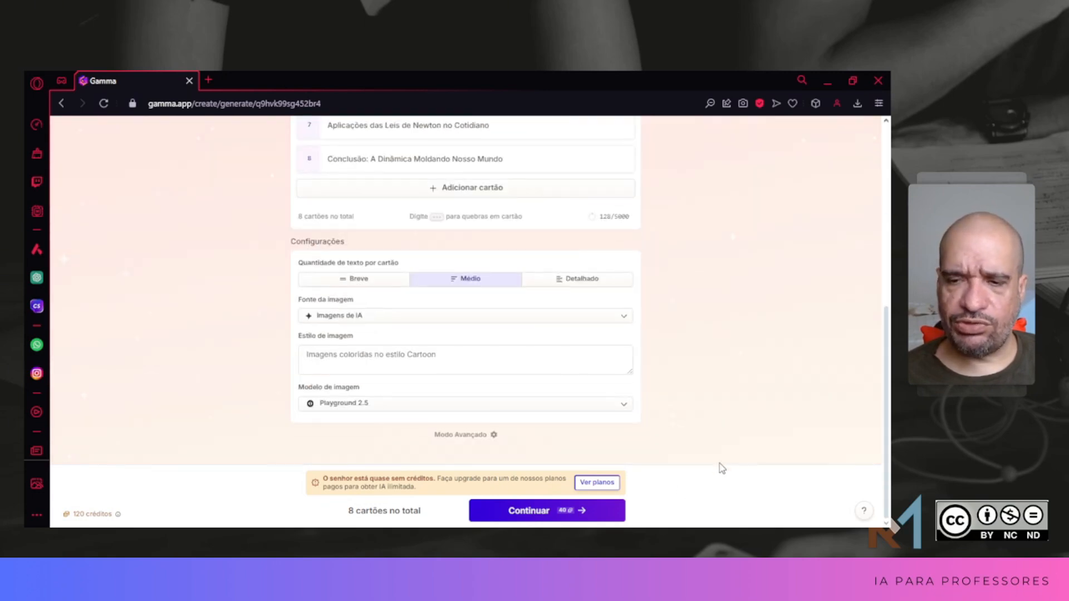
# Step: Continue to the theme selection, filter for Profissional themes, choose the Howlite theme and generate the presentation
pyautogui.click(581, 513)
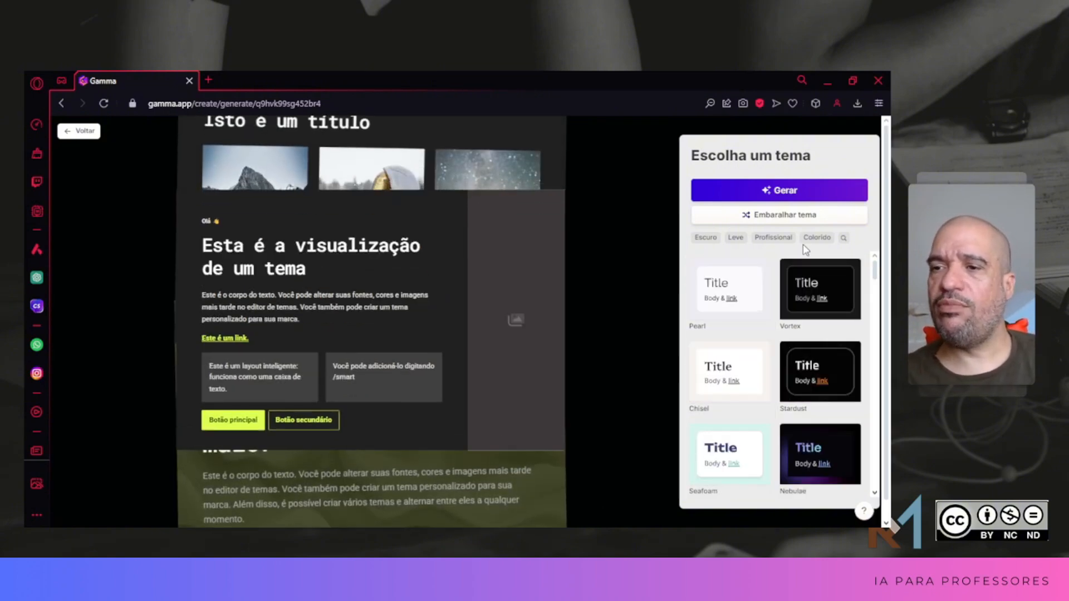
pyautogui.scroll(-1, 801, 242)
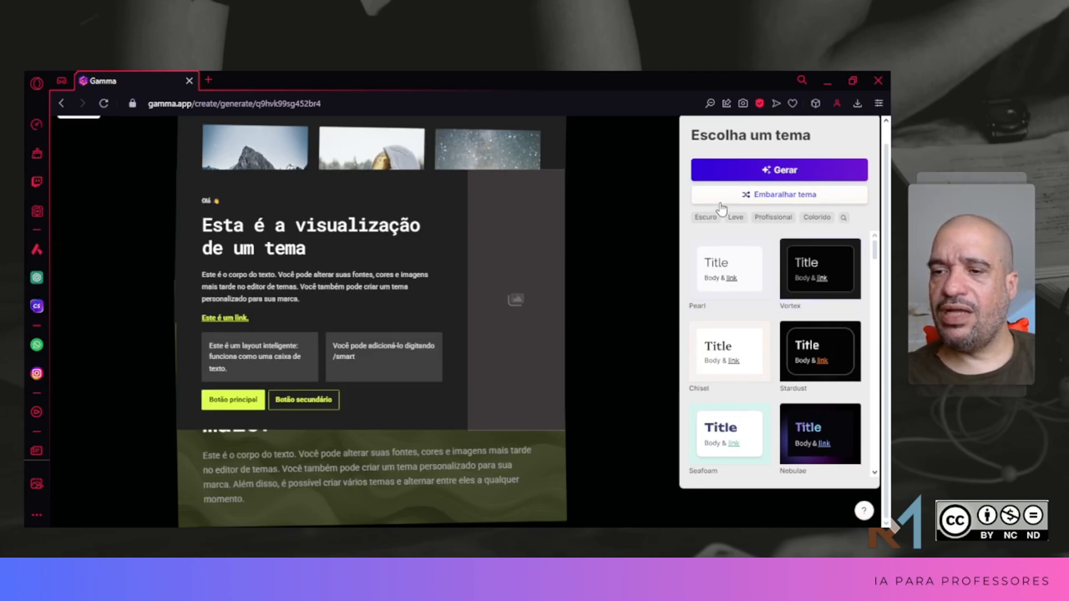
pyautogui.click(767, 219)
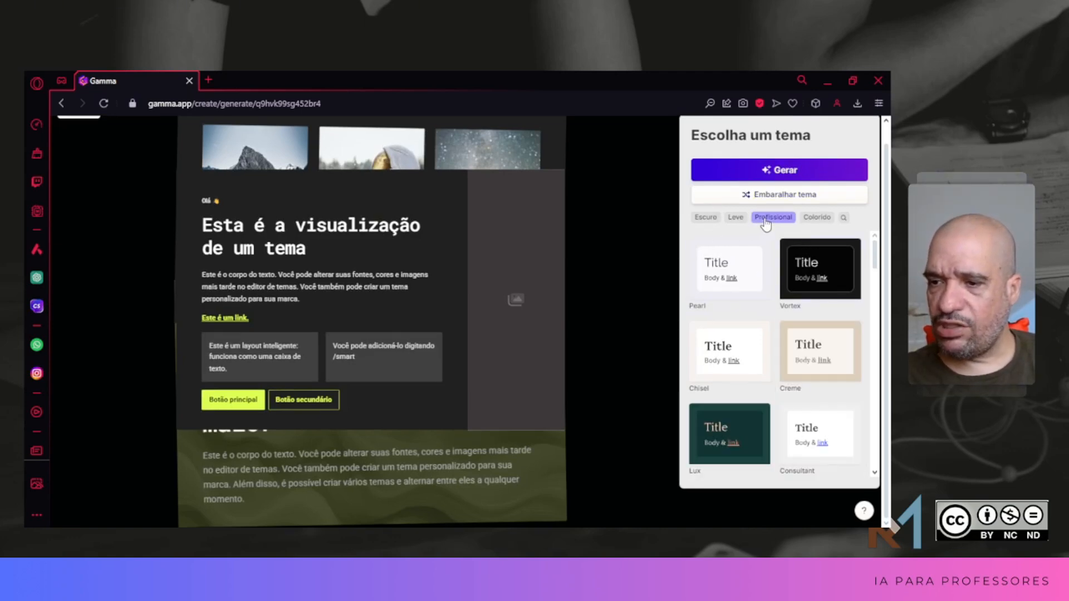
pyautogui.scroll(-8, 770, 349)
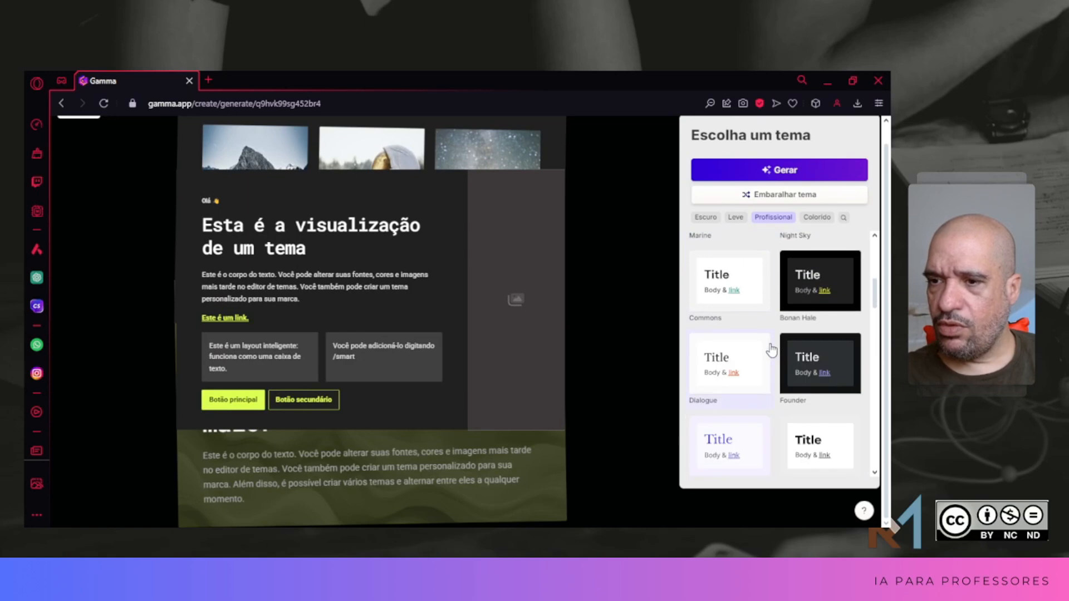
pyautogui.scroll(-6, 771, 350)
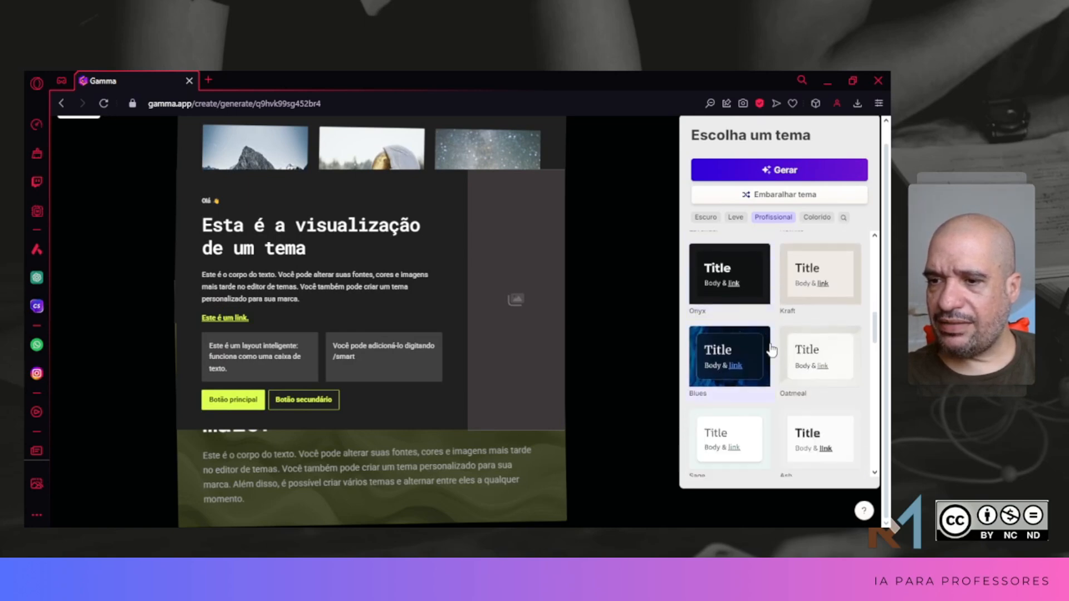
pyautogui.scroll(2, 772, 350)
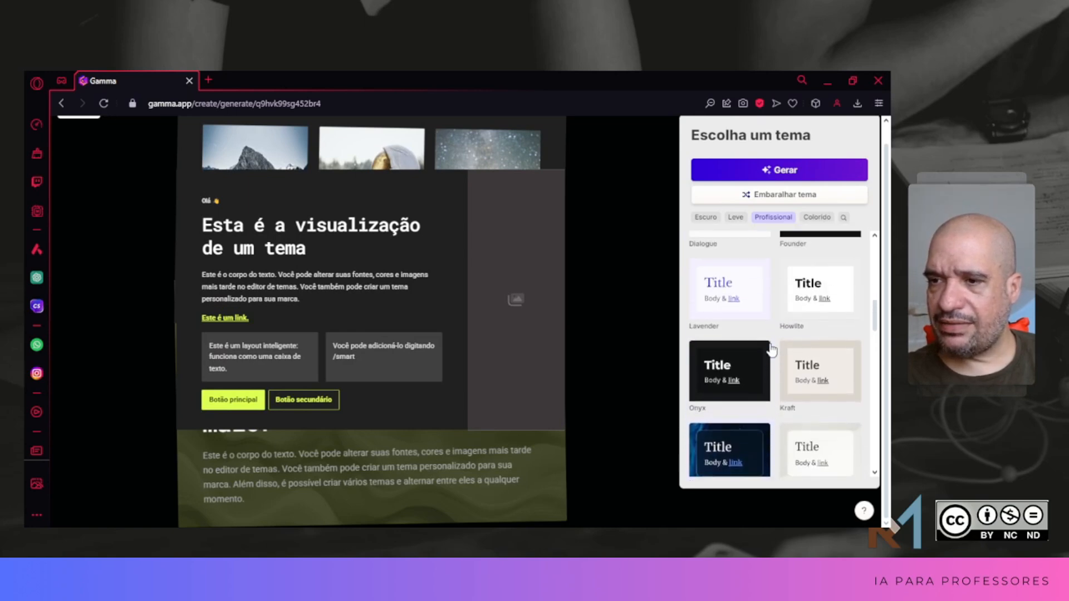
pyautogui.click(804, 285)
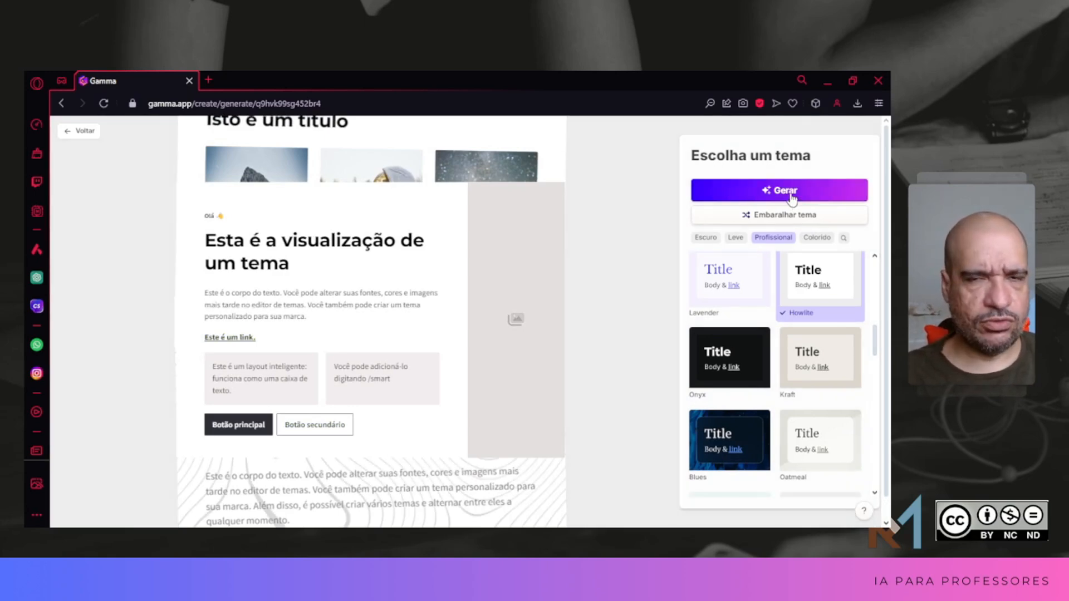
pyautogui.click(792, 196)
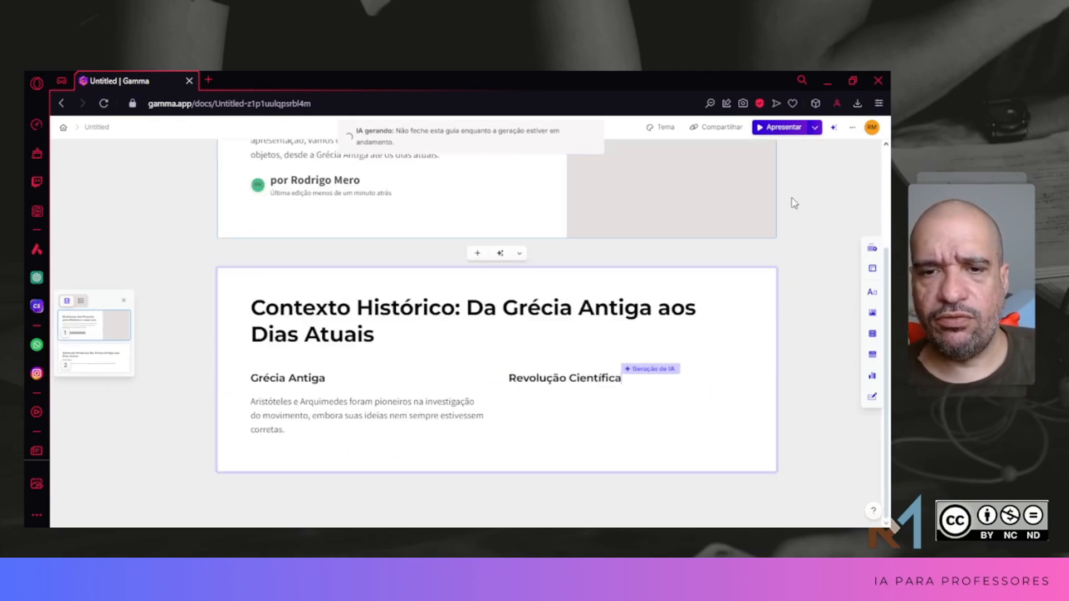
# Step: Review the text and images of the first four generated cards, from the title card to Newton's first law
pyautogui.scroll(8, 691, 173)
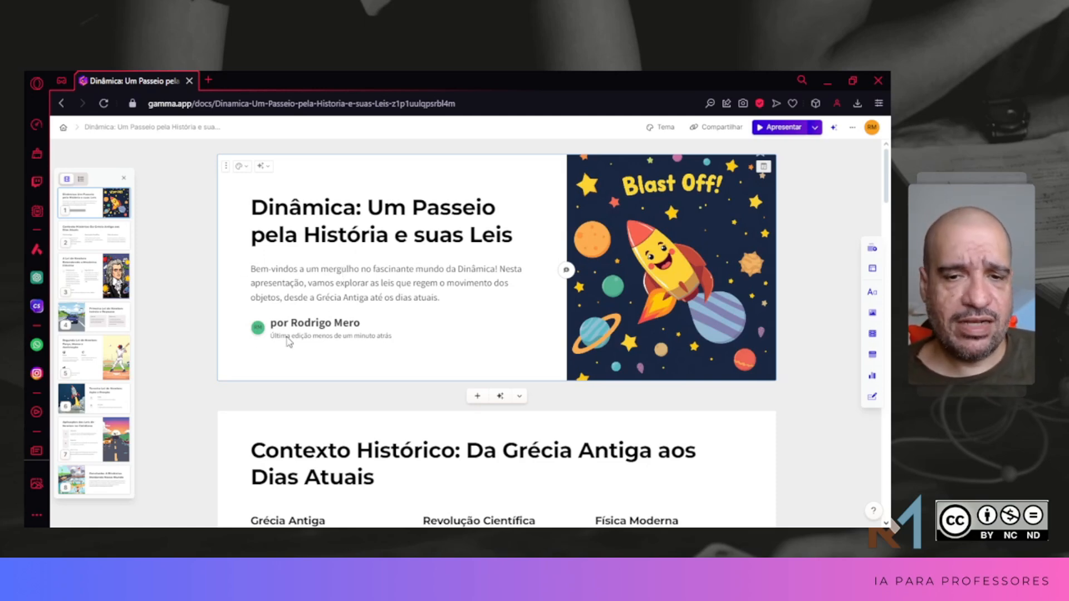
pyautogui.scroll(-1, 200, 371)
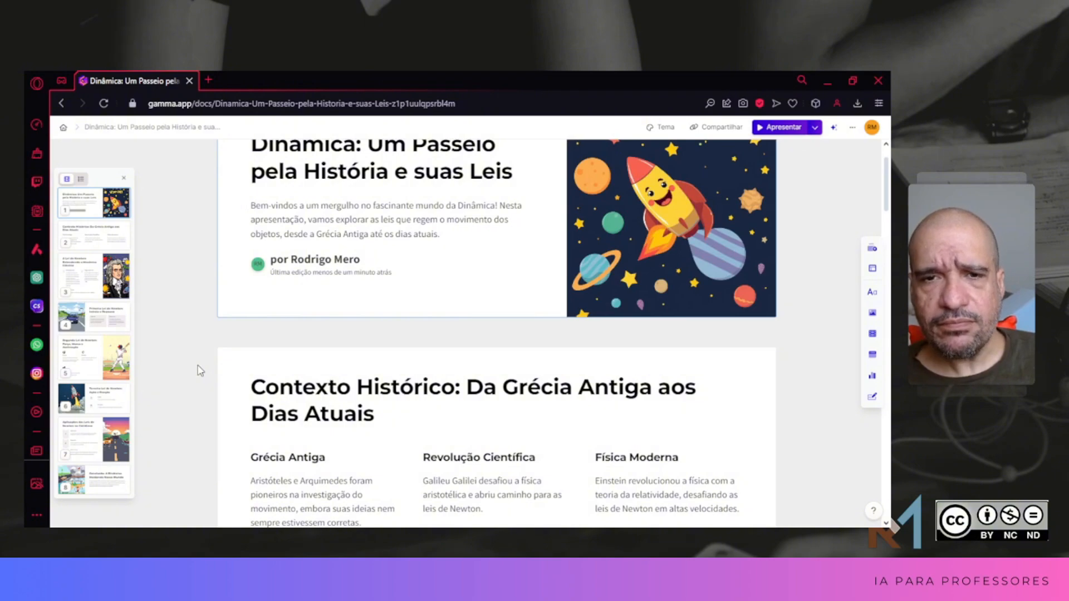
pyautogui.scroll(1, 200, 371)
pyautogui.scroll(-3, 201, 373)
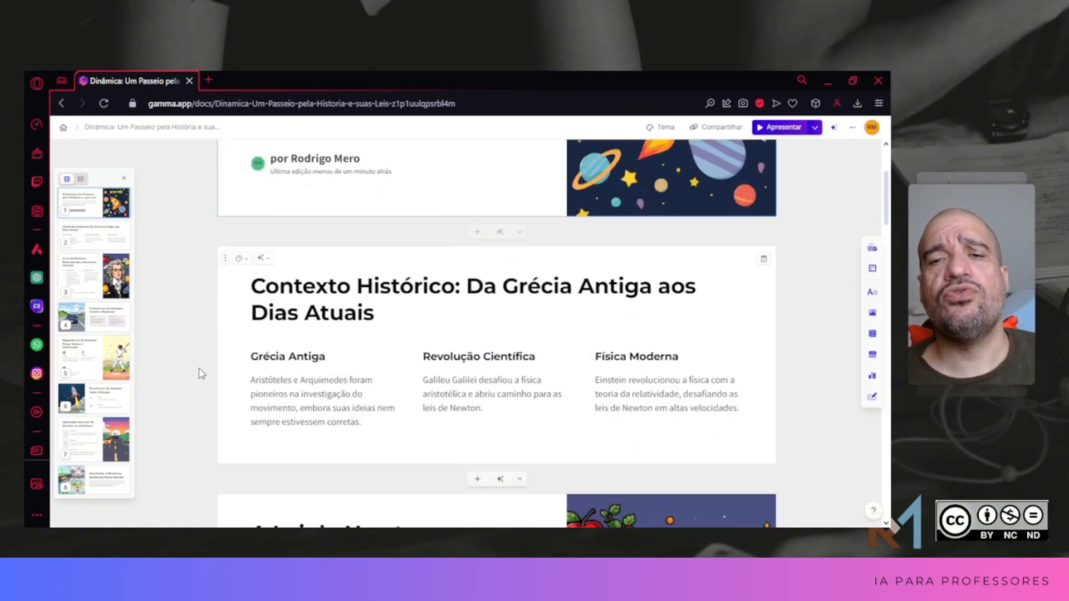
pyautogui.scroll(3, 201, 371)
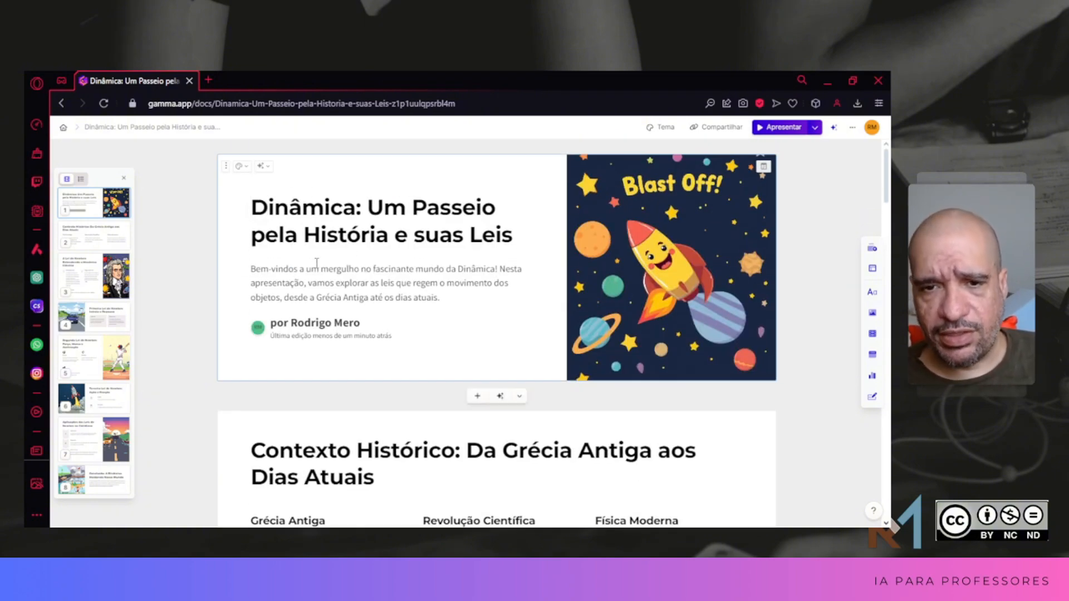
pyautogui.scroll(-4, 215, 305)
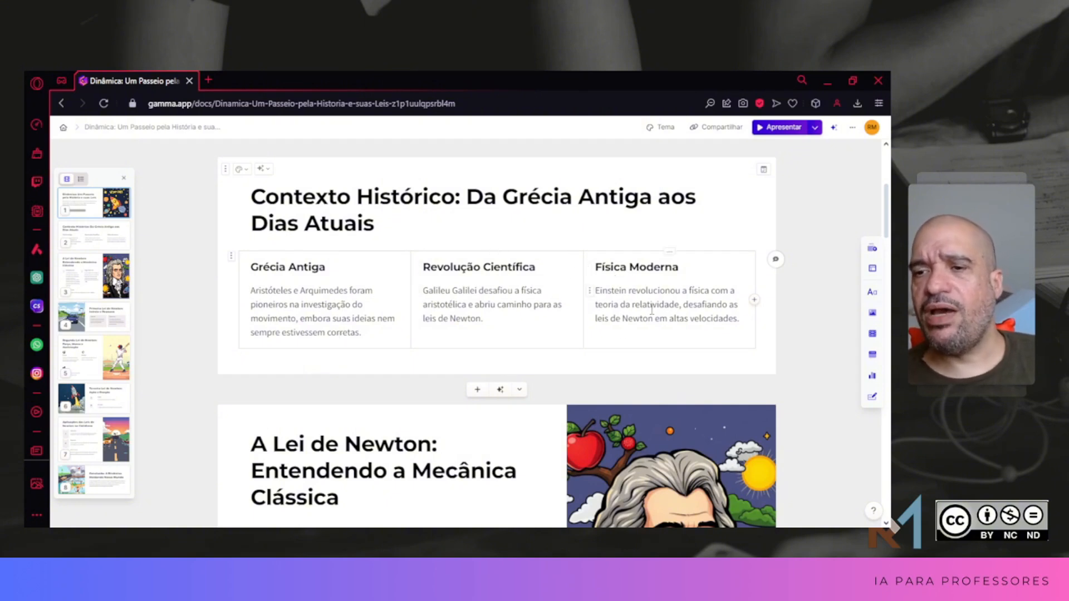
pyautogui.scroll(-5, 210, 318)
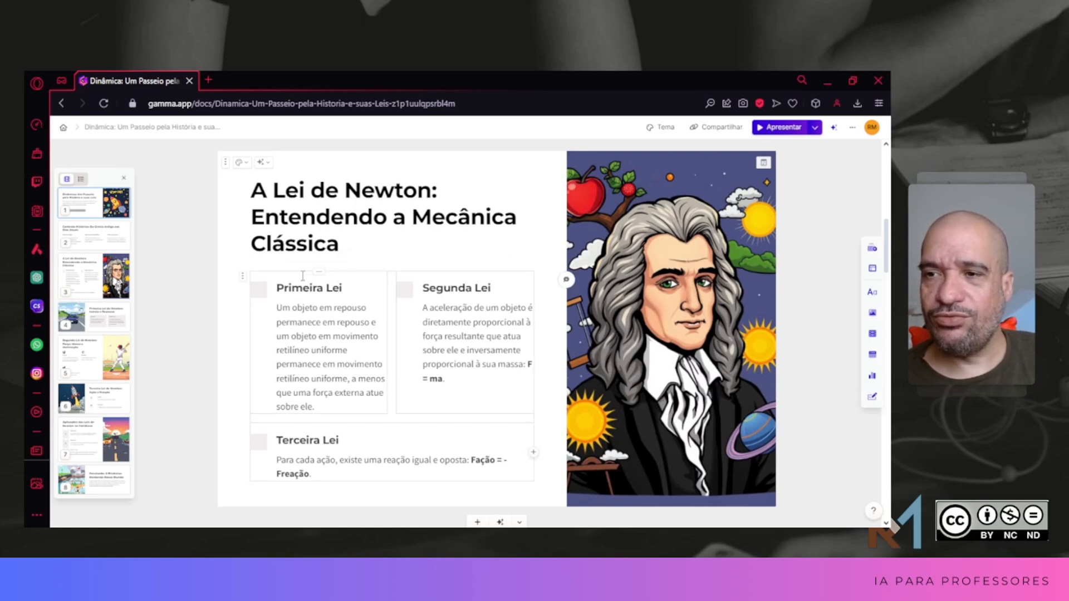
pyautogui.scroll(-5, 530, 252)
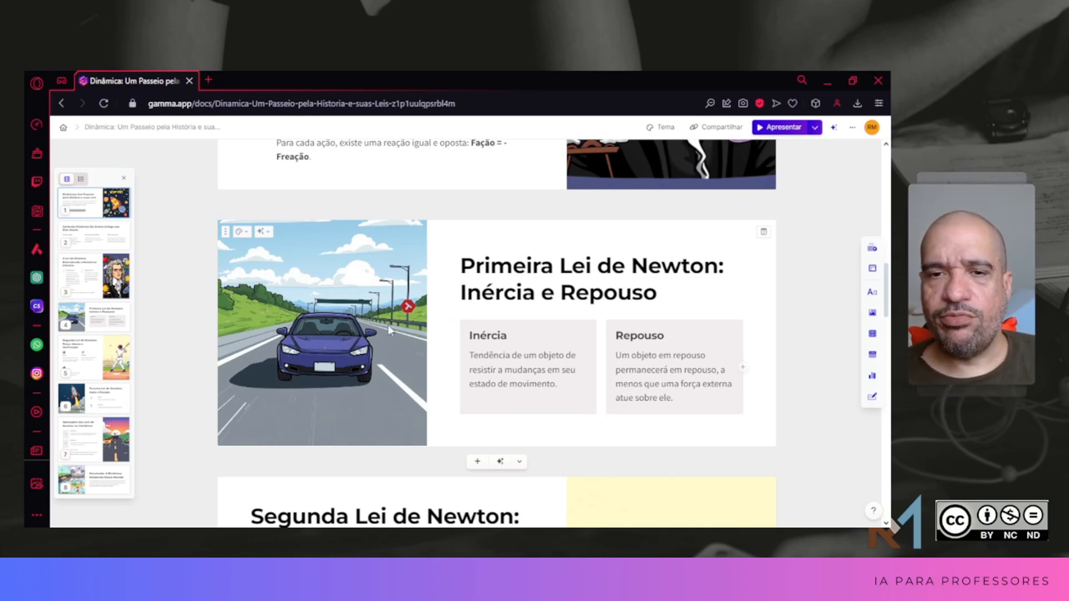
# Step: Review the remaining generated cards, from Newton's second law through everyday applications to the conclusion
pyautogui.scroll(-5, 220, 370)
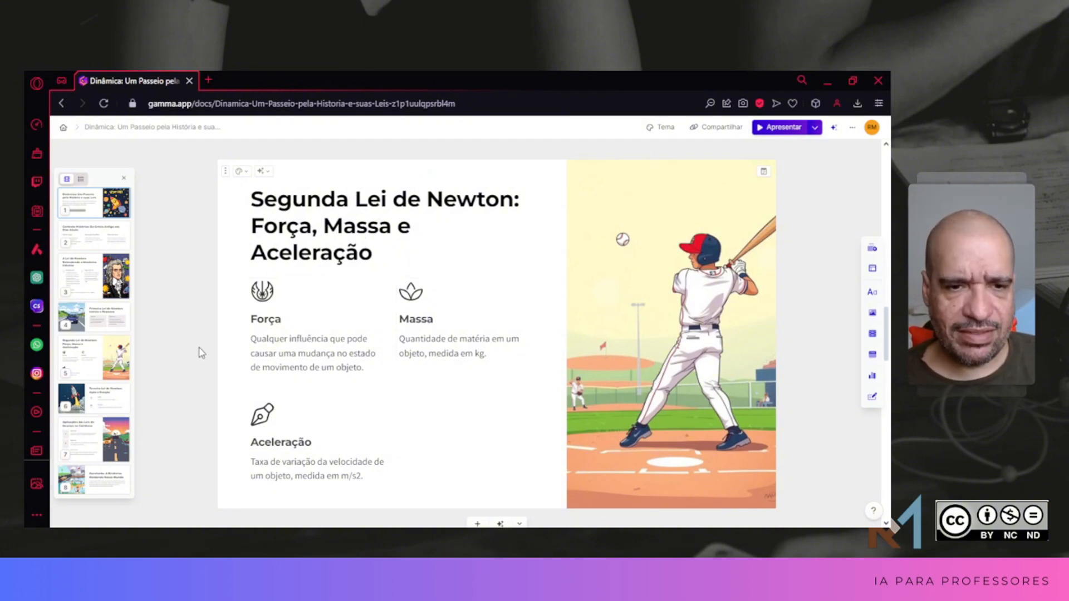
pyautogui.scroll(-3, 212, 349)
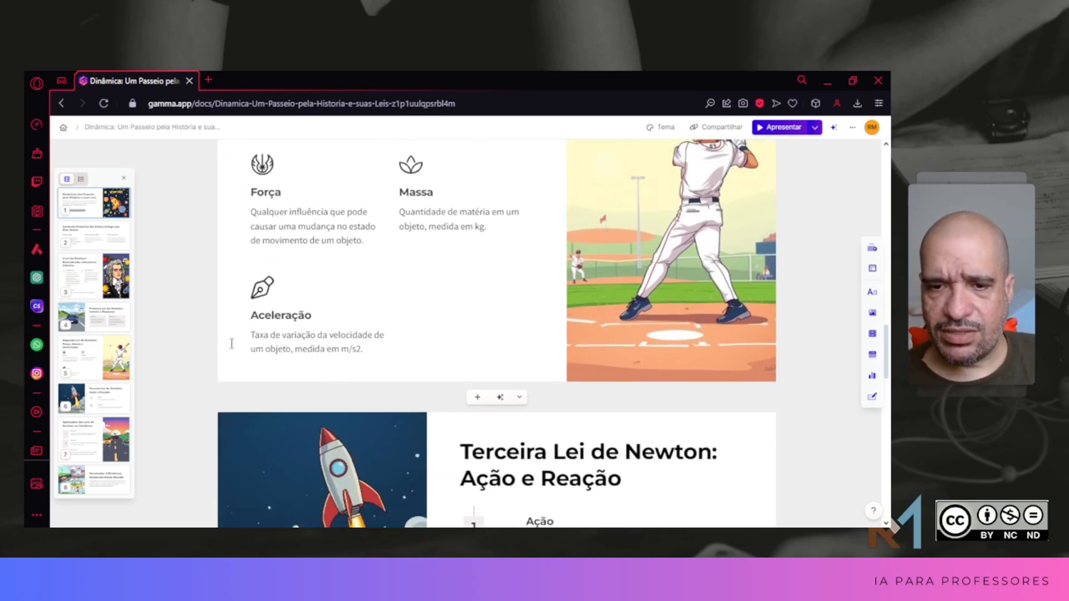
pyautogui.scroll(3, 228, 345)
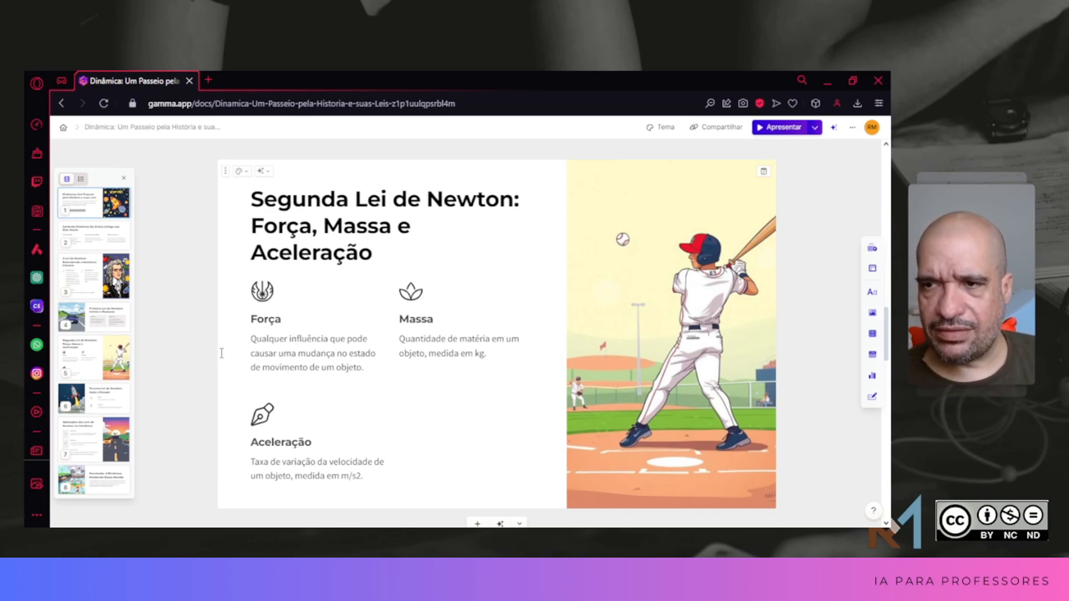
pyautogui.scroll(-2, 221, 353)
pyautogui.scroll(-4, 221, 353)
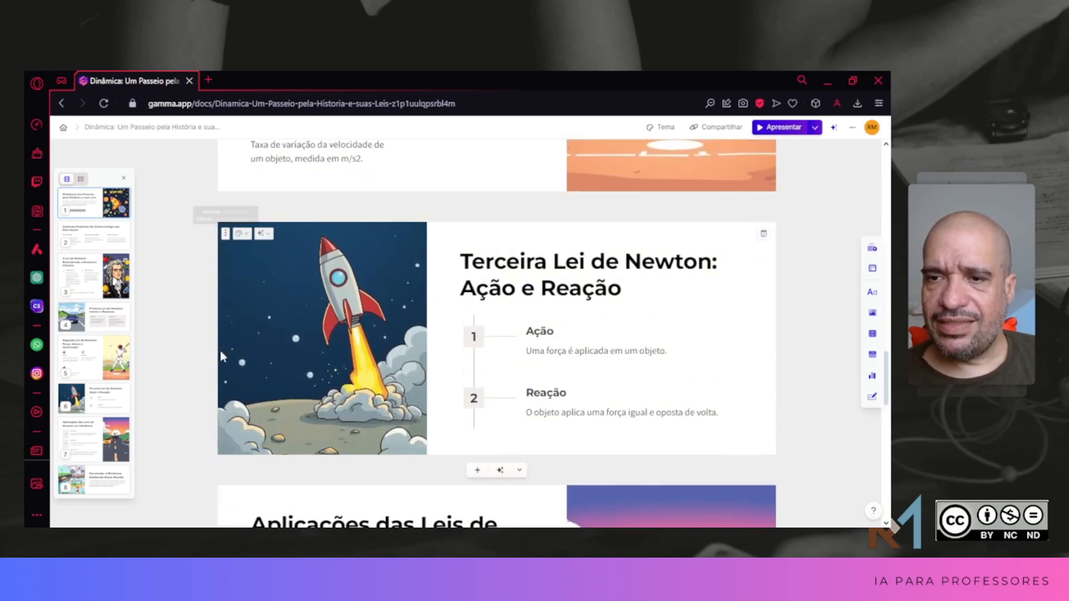
pyautogui.scroll(-1, 221, 356)
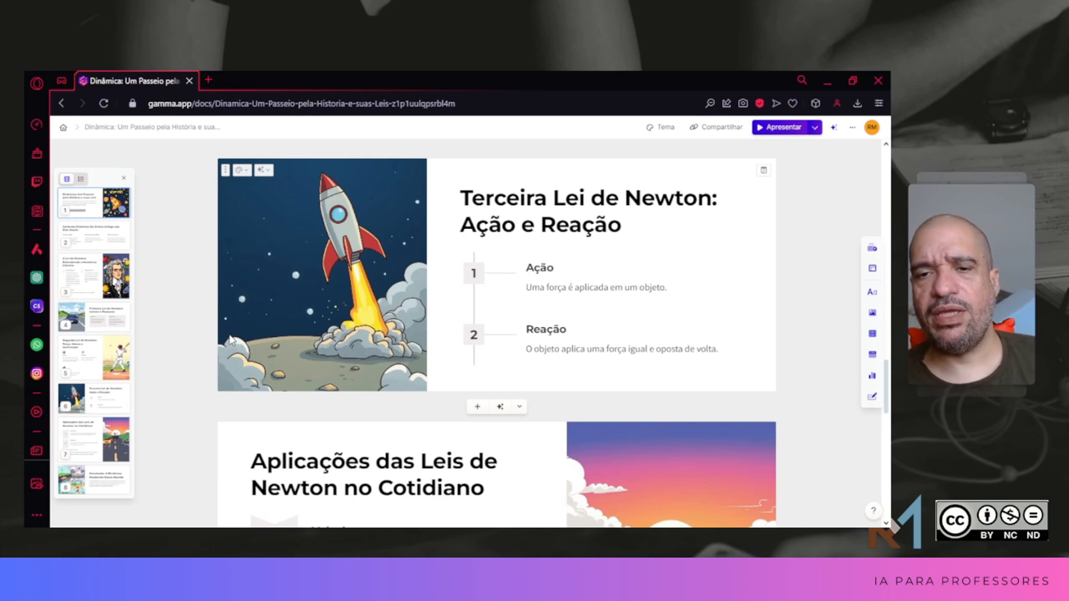
pyautogui.scroll(-5, 241, 325)
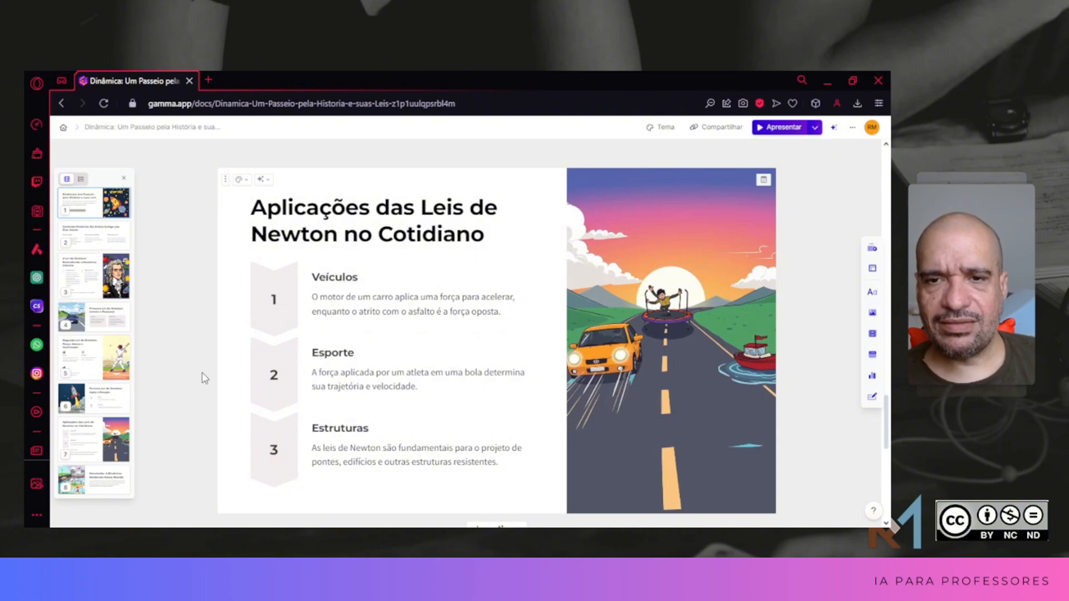
pyautogui.scroll(-1, 204, 378)
pyautogui.scroll(-1, 204, 378)
pyautogui.scroll(1, 203, 376)
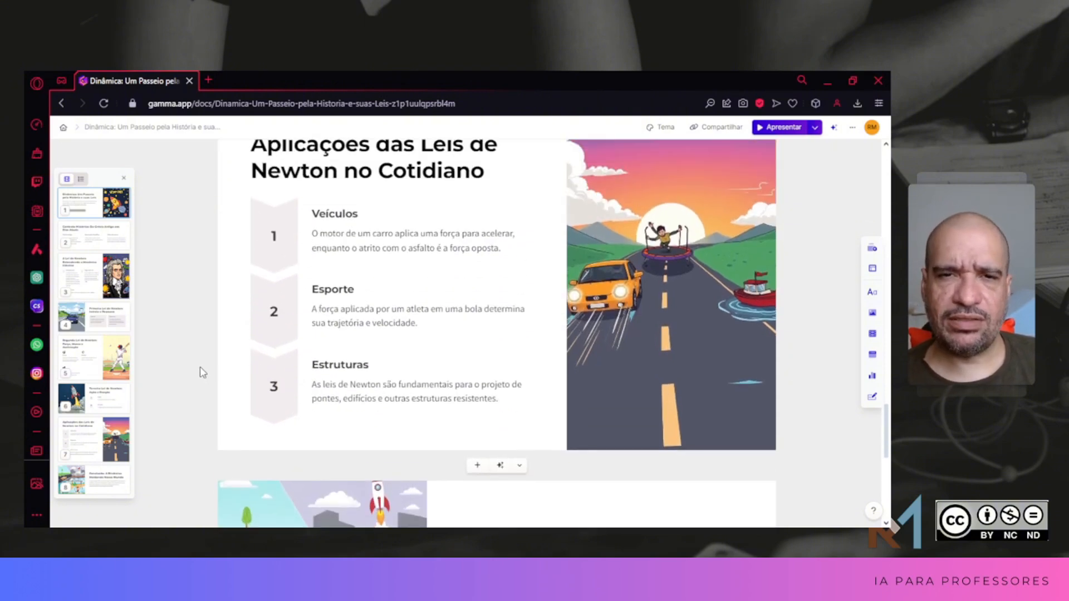
pyautogui.scroll(-4, 204, 378)
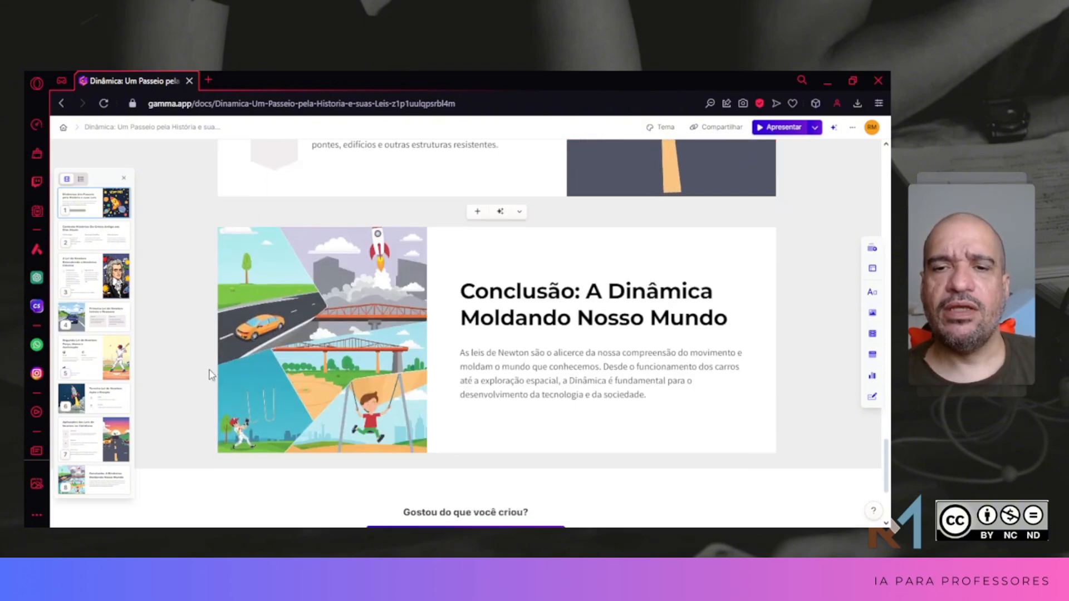
pyautogui.scroll(-1, 210, 375)
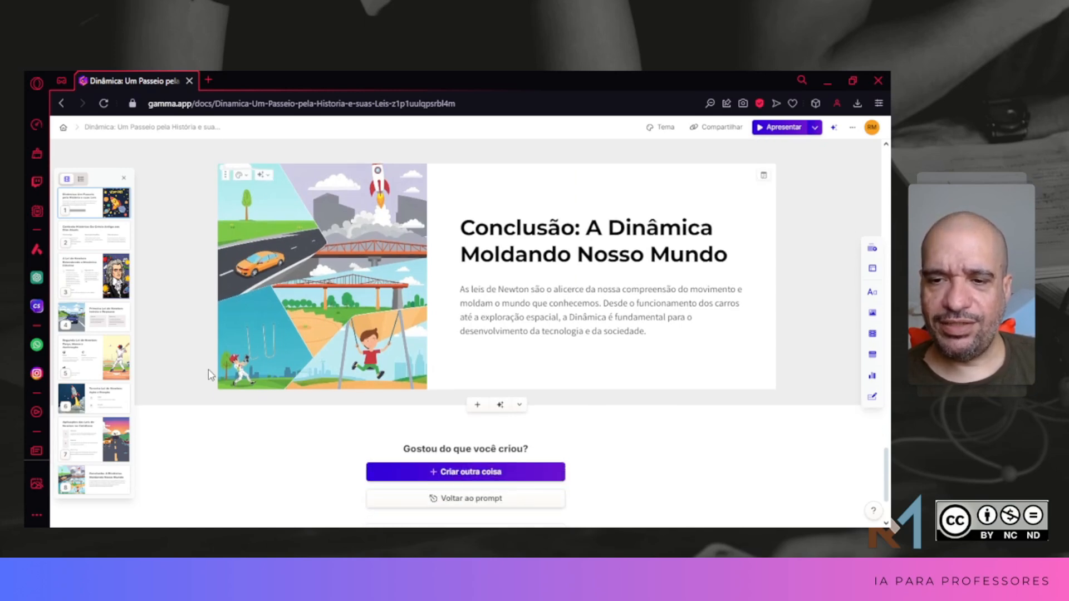
pyautogui.scroll(-1, 210, 374)
pyautogui.scroll(2, 210, 375)
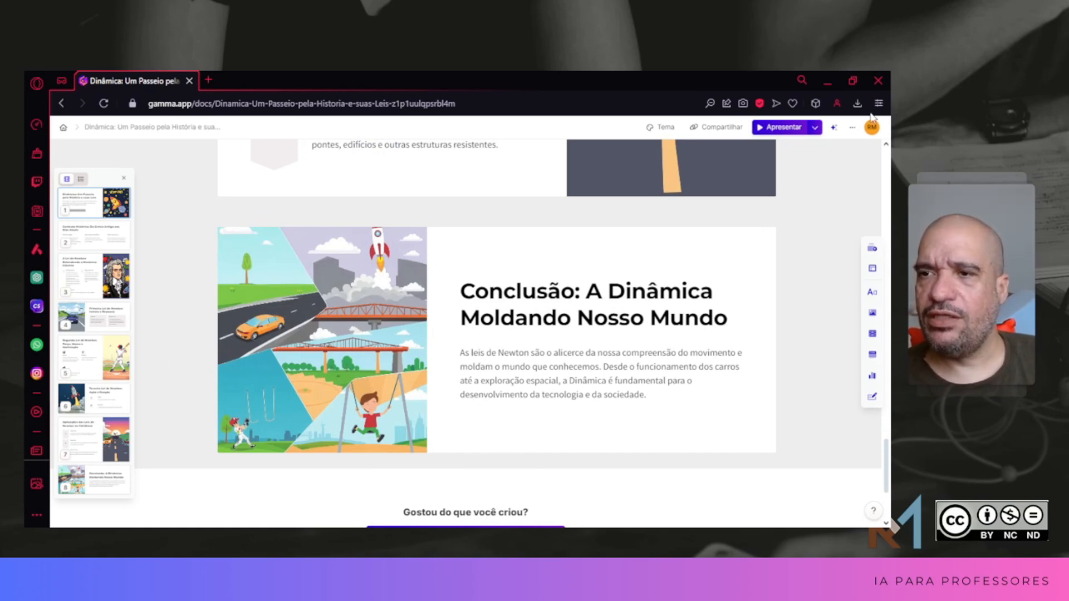
# Step: Present the deck, go back to the title card and page through the slides to the conclusion
pyautogui.click(793, 130)
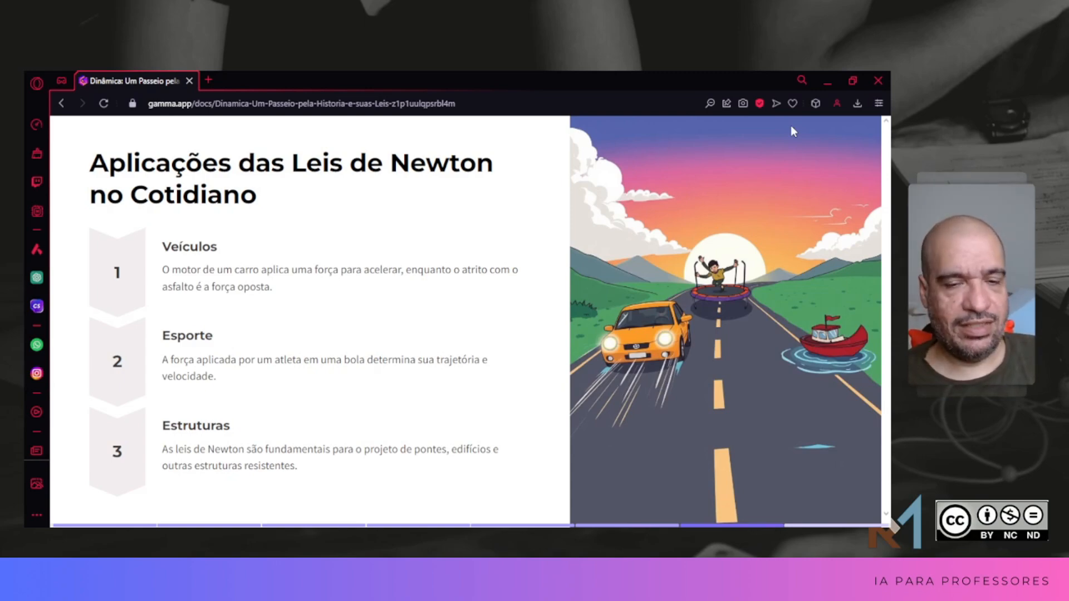
pyautogui.press('Left')
pyautogui.press('Left')
pyautogui.press('Left')
pyautogui.press('Left')
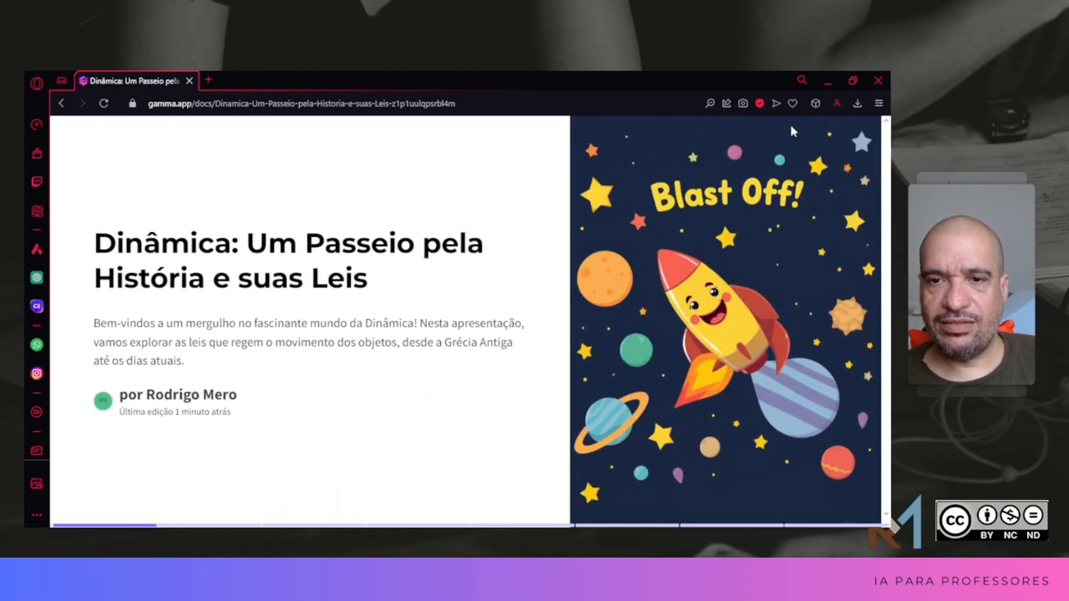
pyautogui.press('Right')
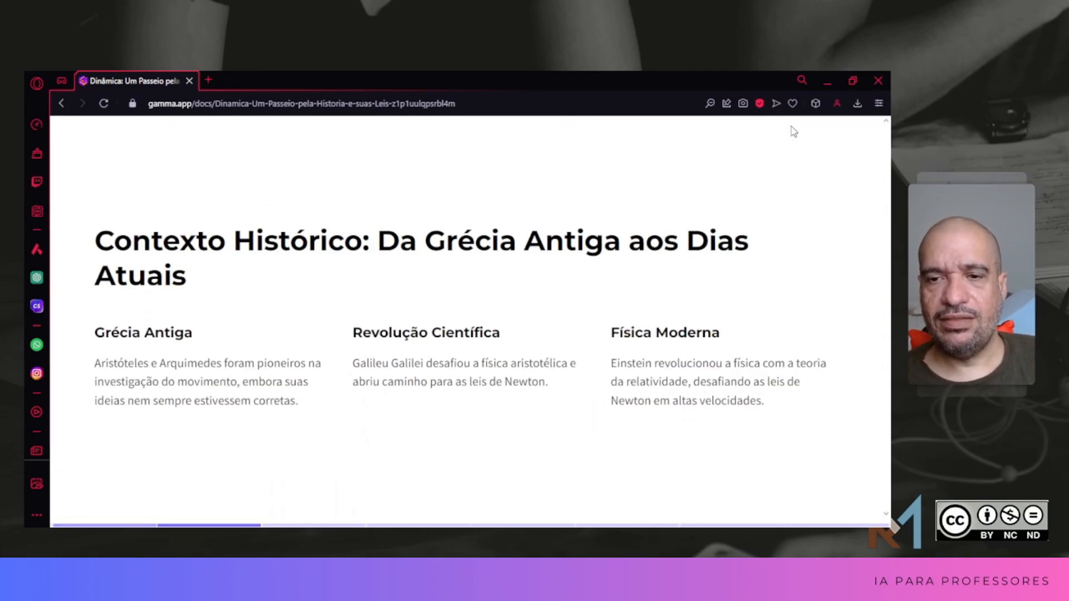
pyautogui.press('Right')
pyautogui.press('Right')
pyautogui.press('Right')
pyautogui.press('Right')
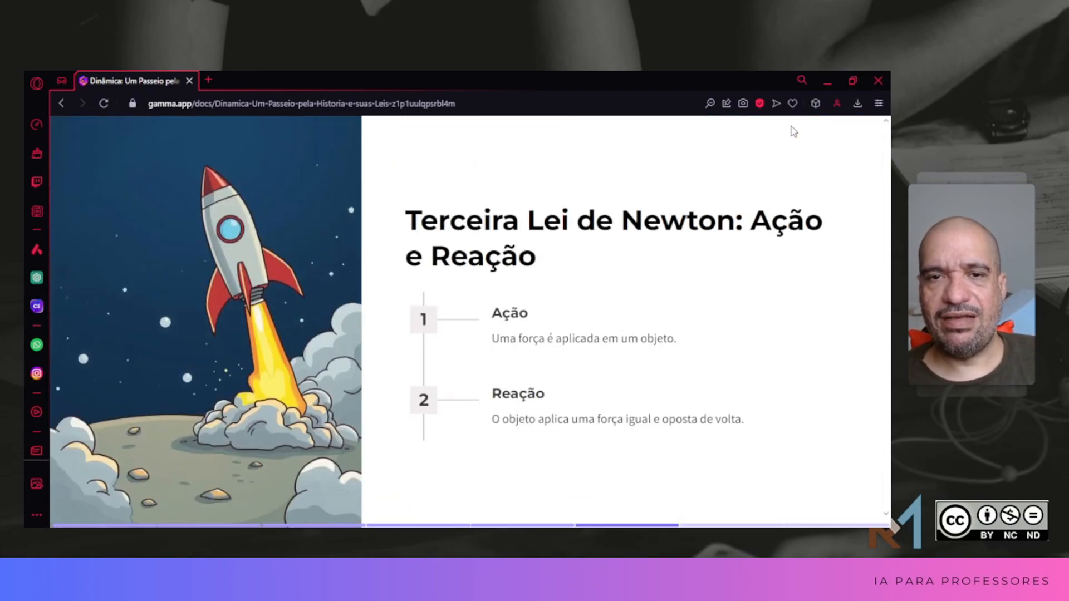
pyautogui.press('Right')
pyautogui.press('Right')
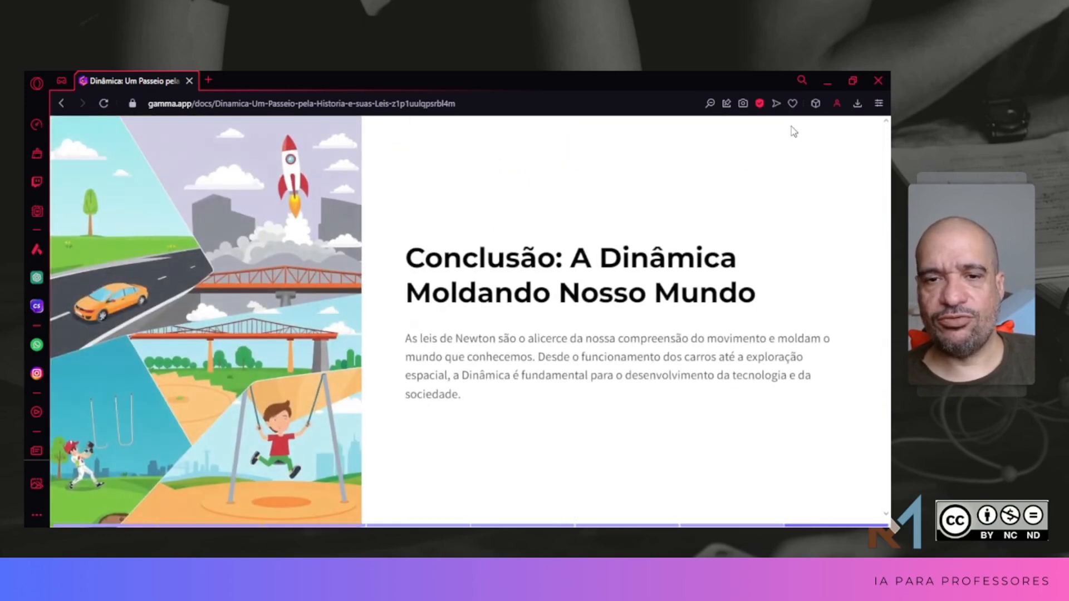